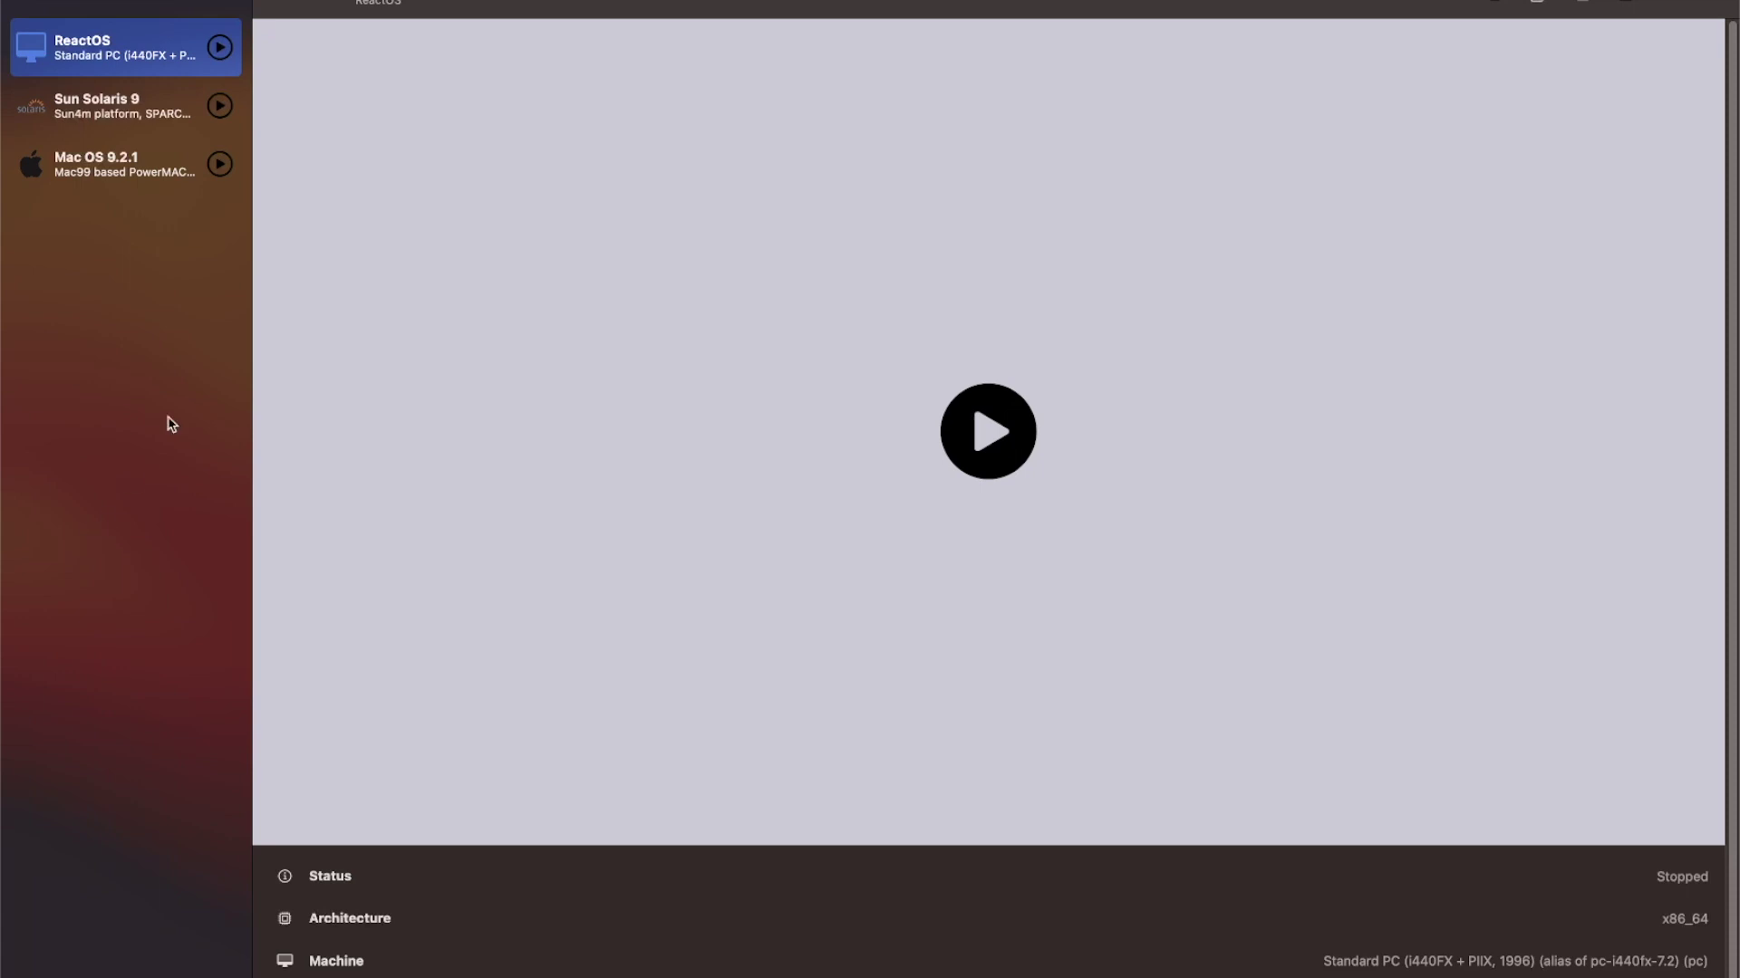
Create a new virtual machine that emulates another CPU architecture, using the preconfigured Linux option
{"action": "left_click", "coordinate": [113, 0]}
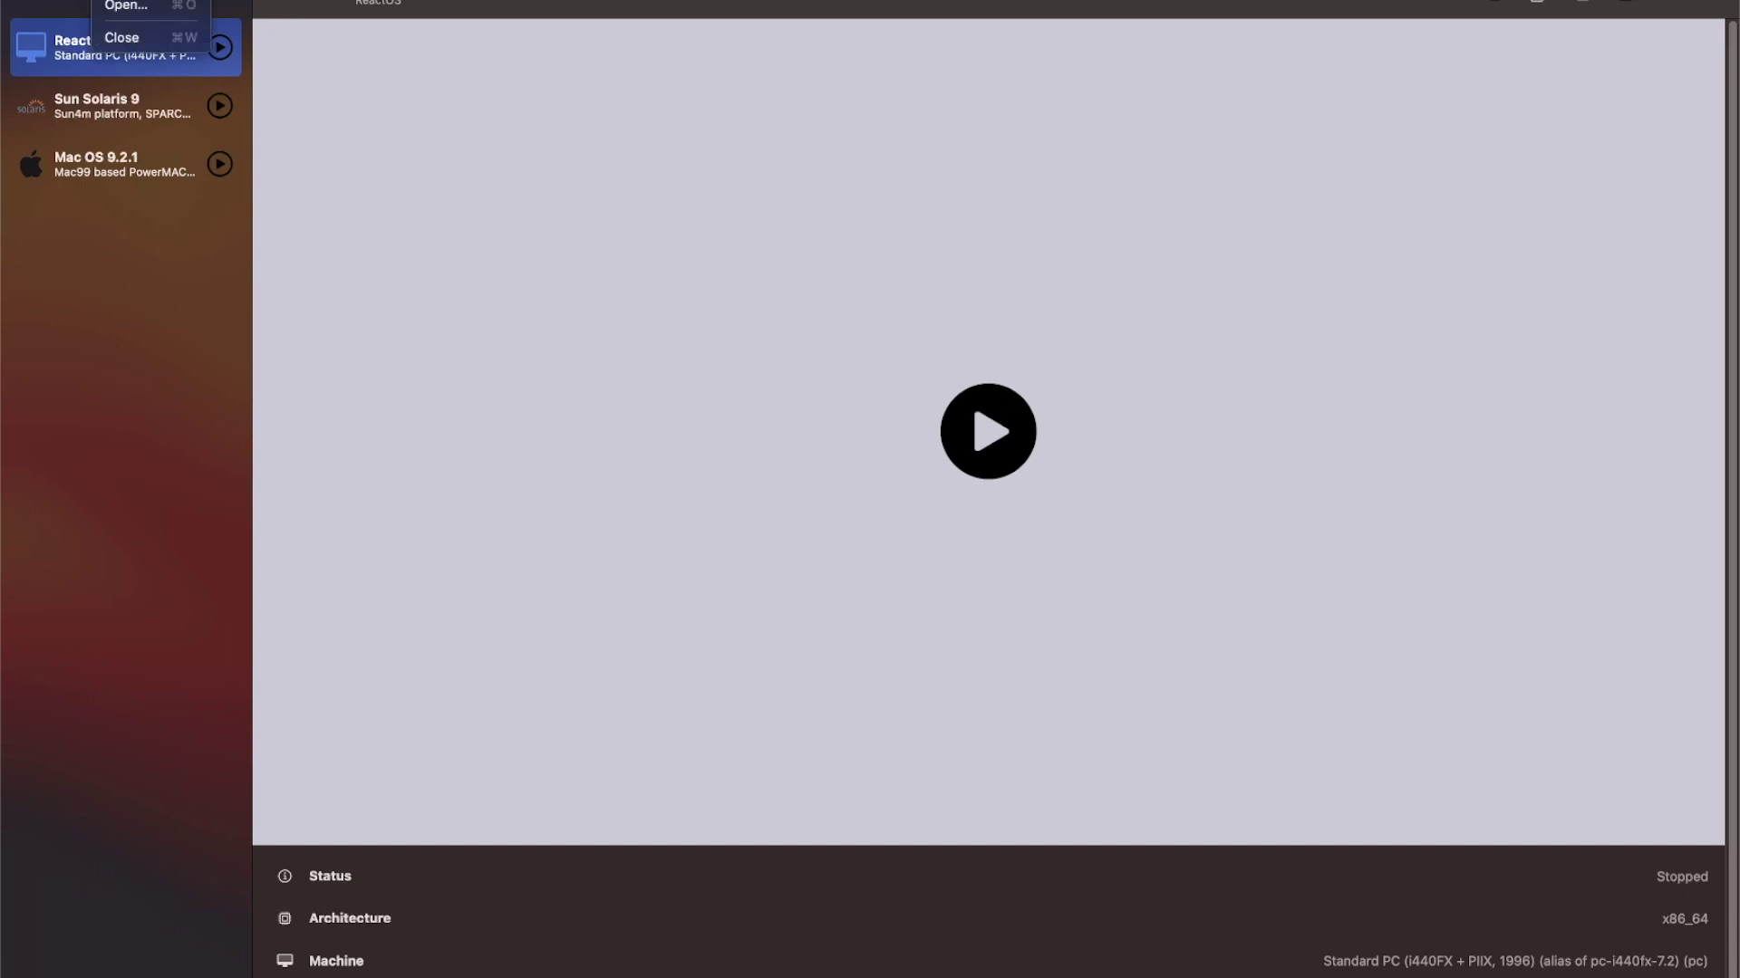
{"action": "key", "text": "Escape"}
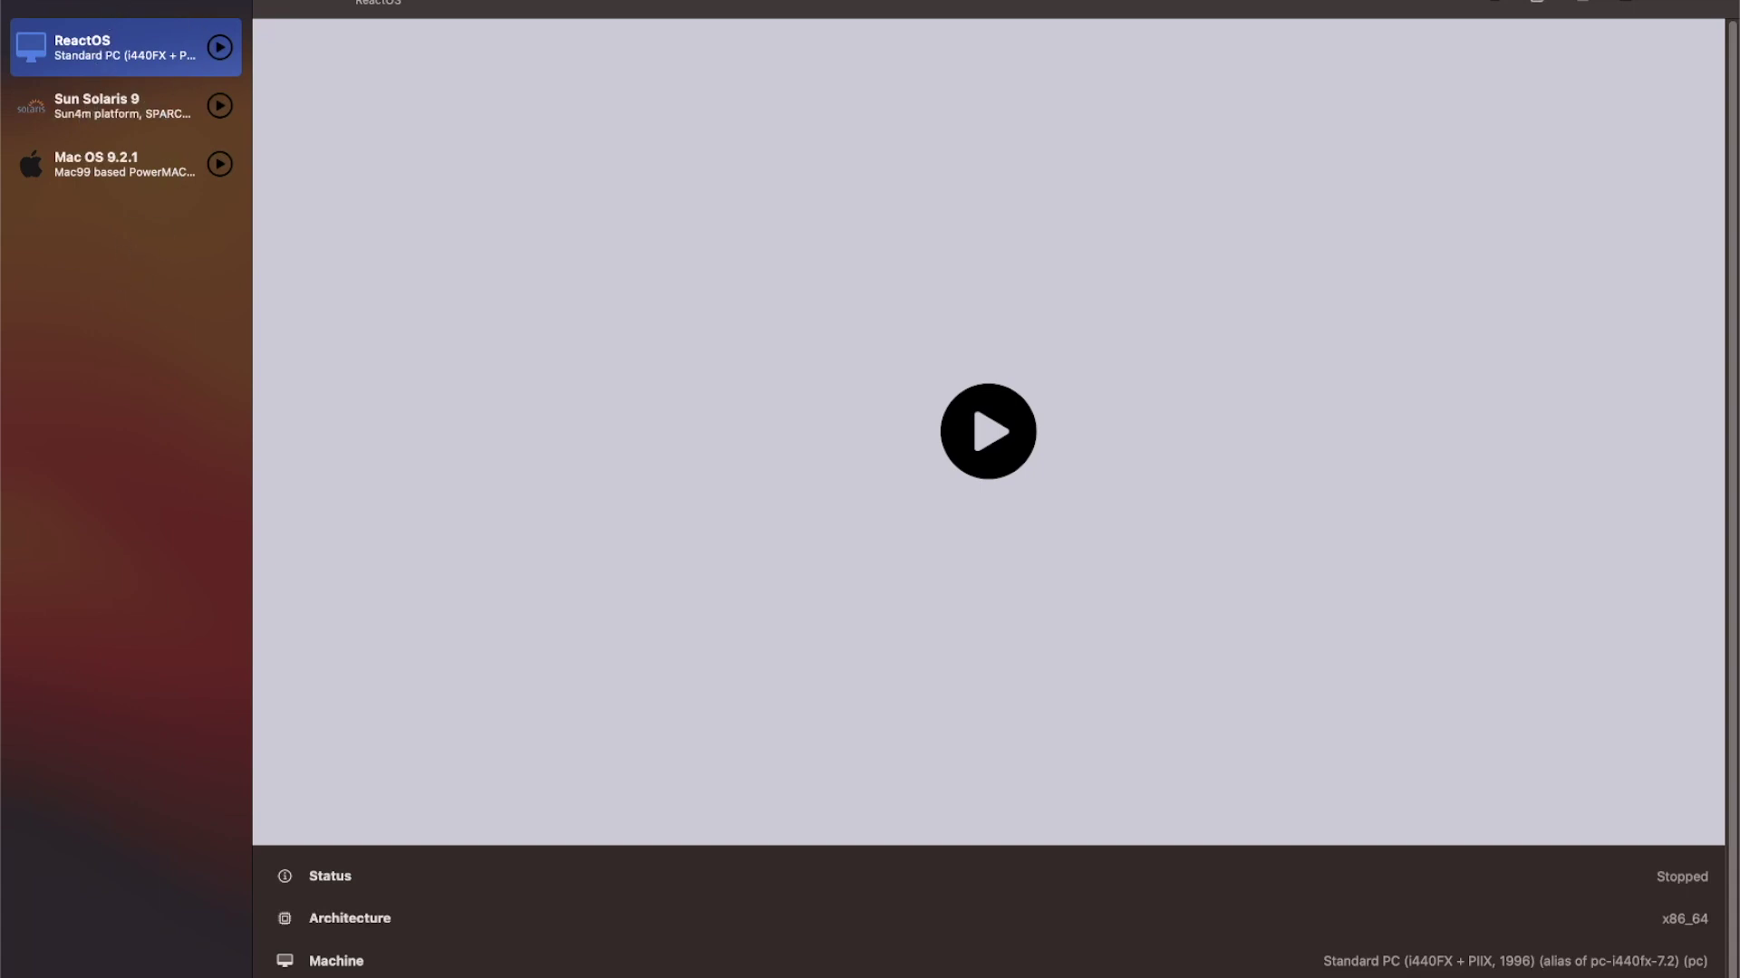
{"action": "left_click", "coordinate": [113, 0]}
{"action": "key", "text": "super+n"}
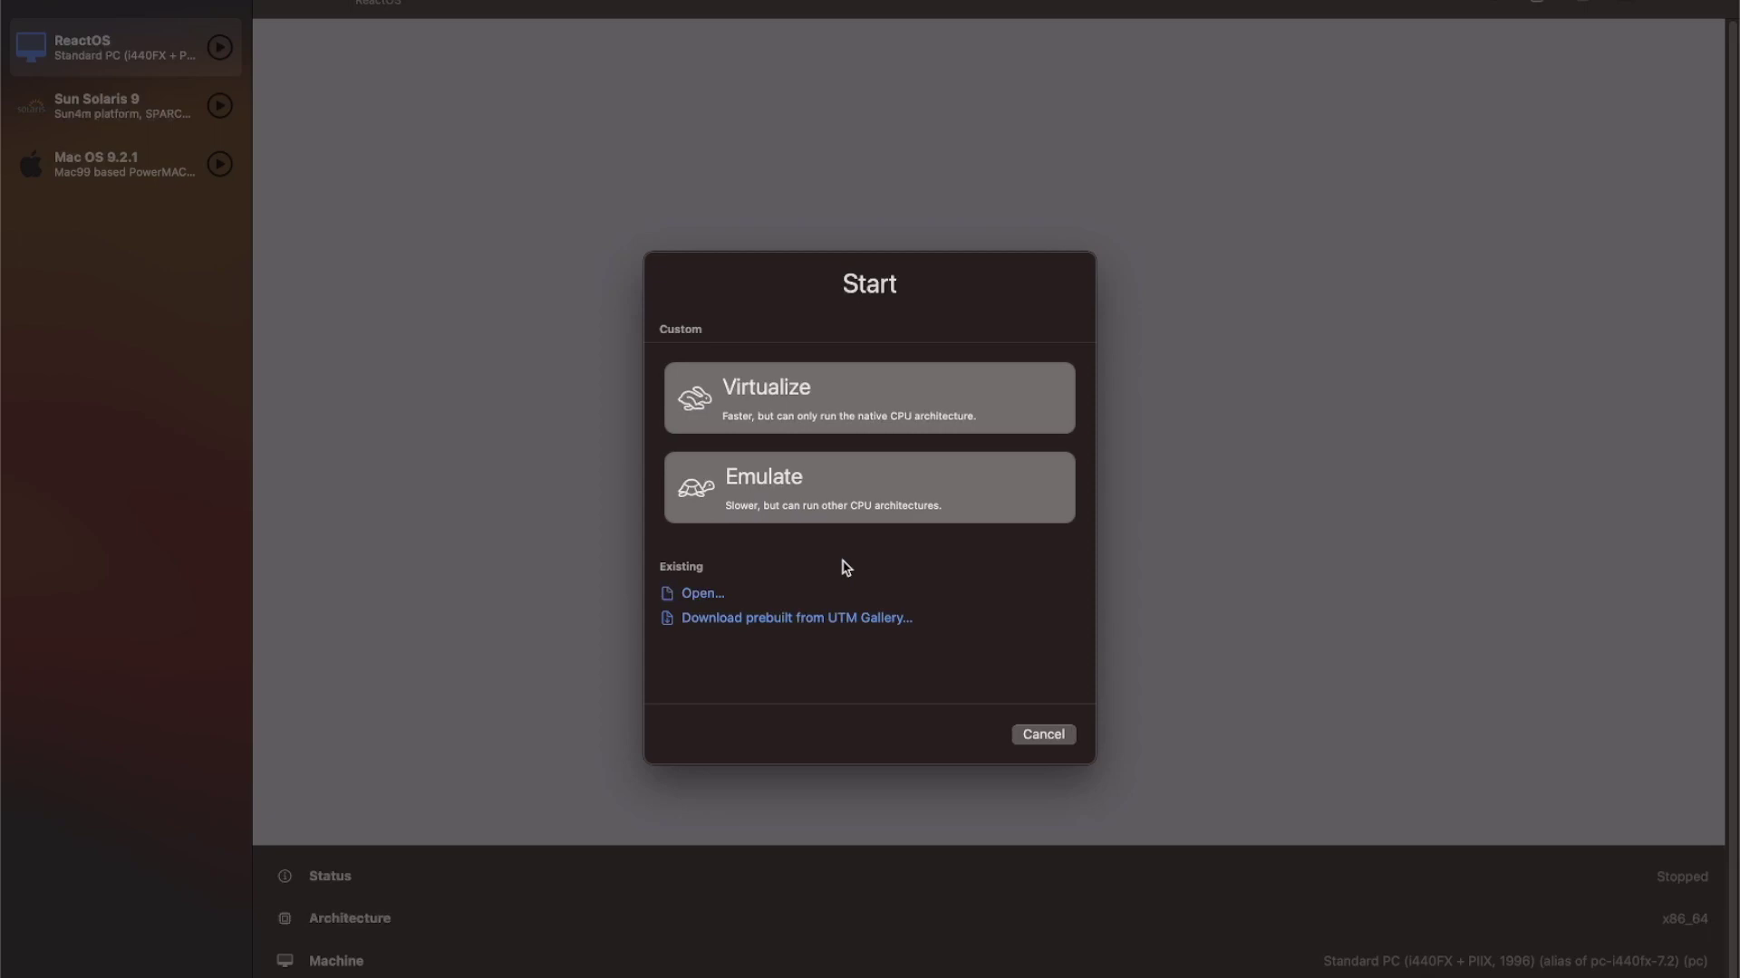
{"action": "left_click", "coordinate": [832, 495]}
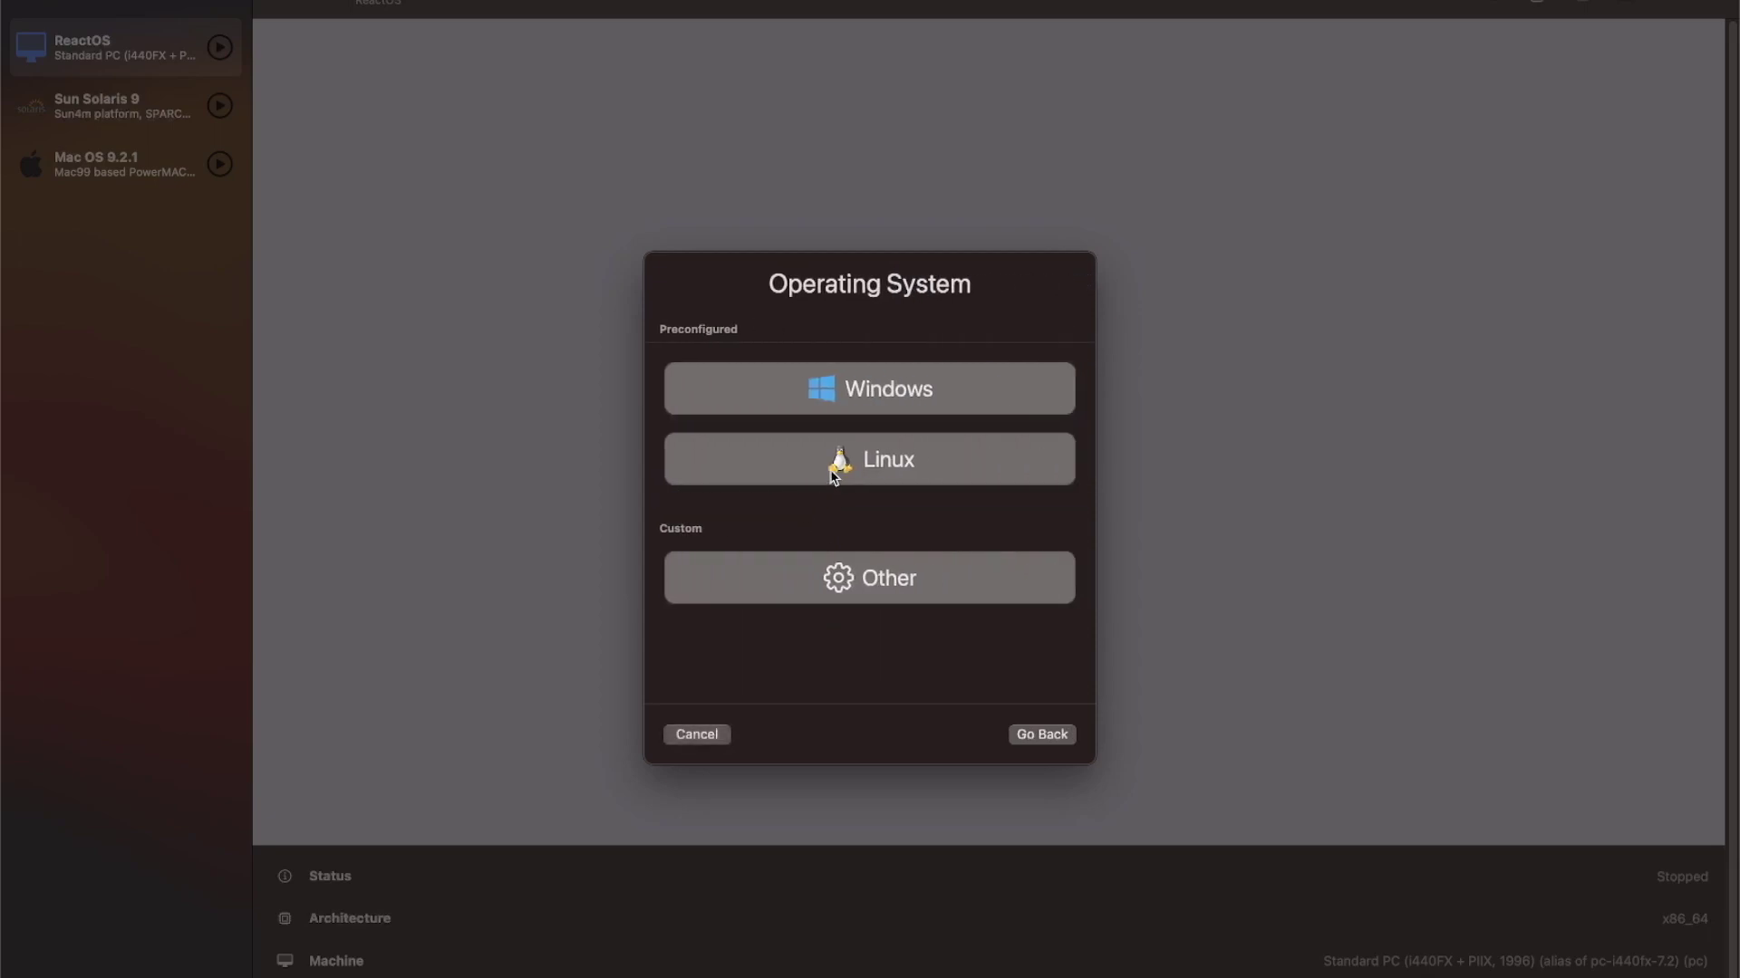
{"action": "left_click", "coordinate": [832, 475]}
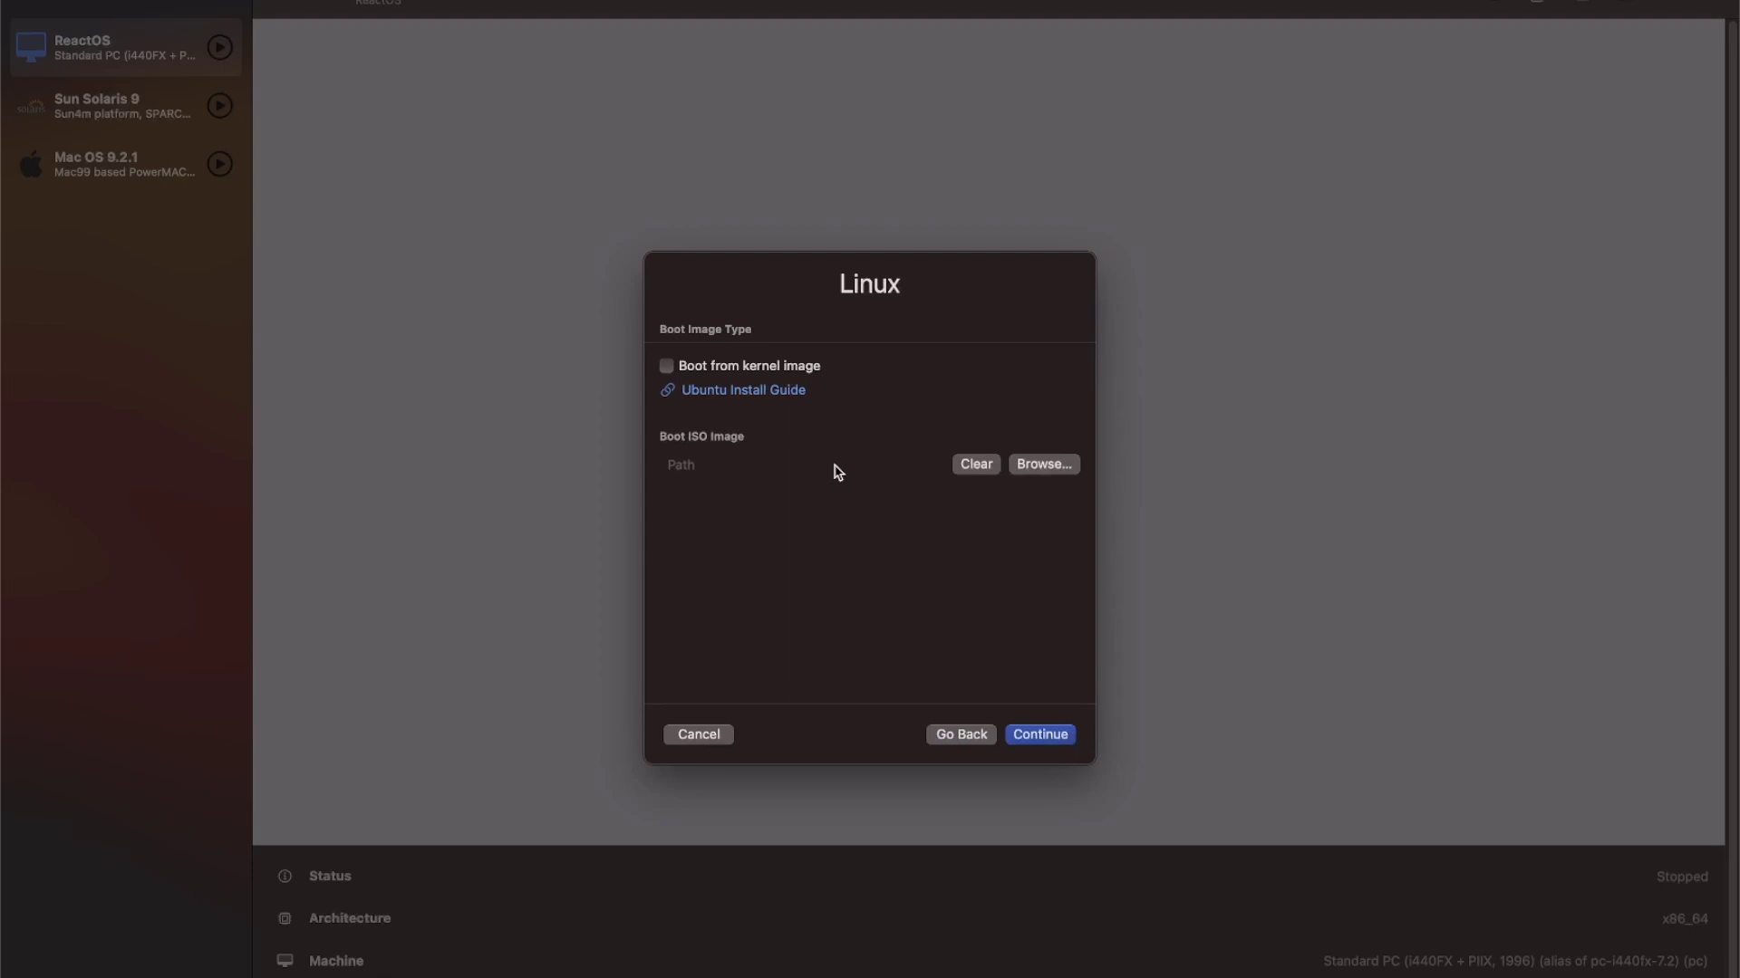
Choose linuxmint-21.1-xfce-64bit.iso from Downloads as the boot ISO image and proceed to the hardware settings
{"action": "left_click", "coordinate": [1049, 467]}
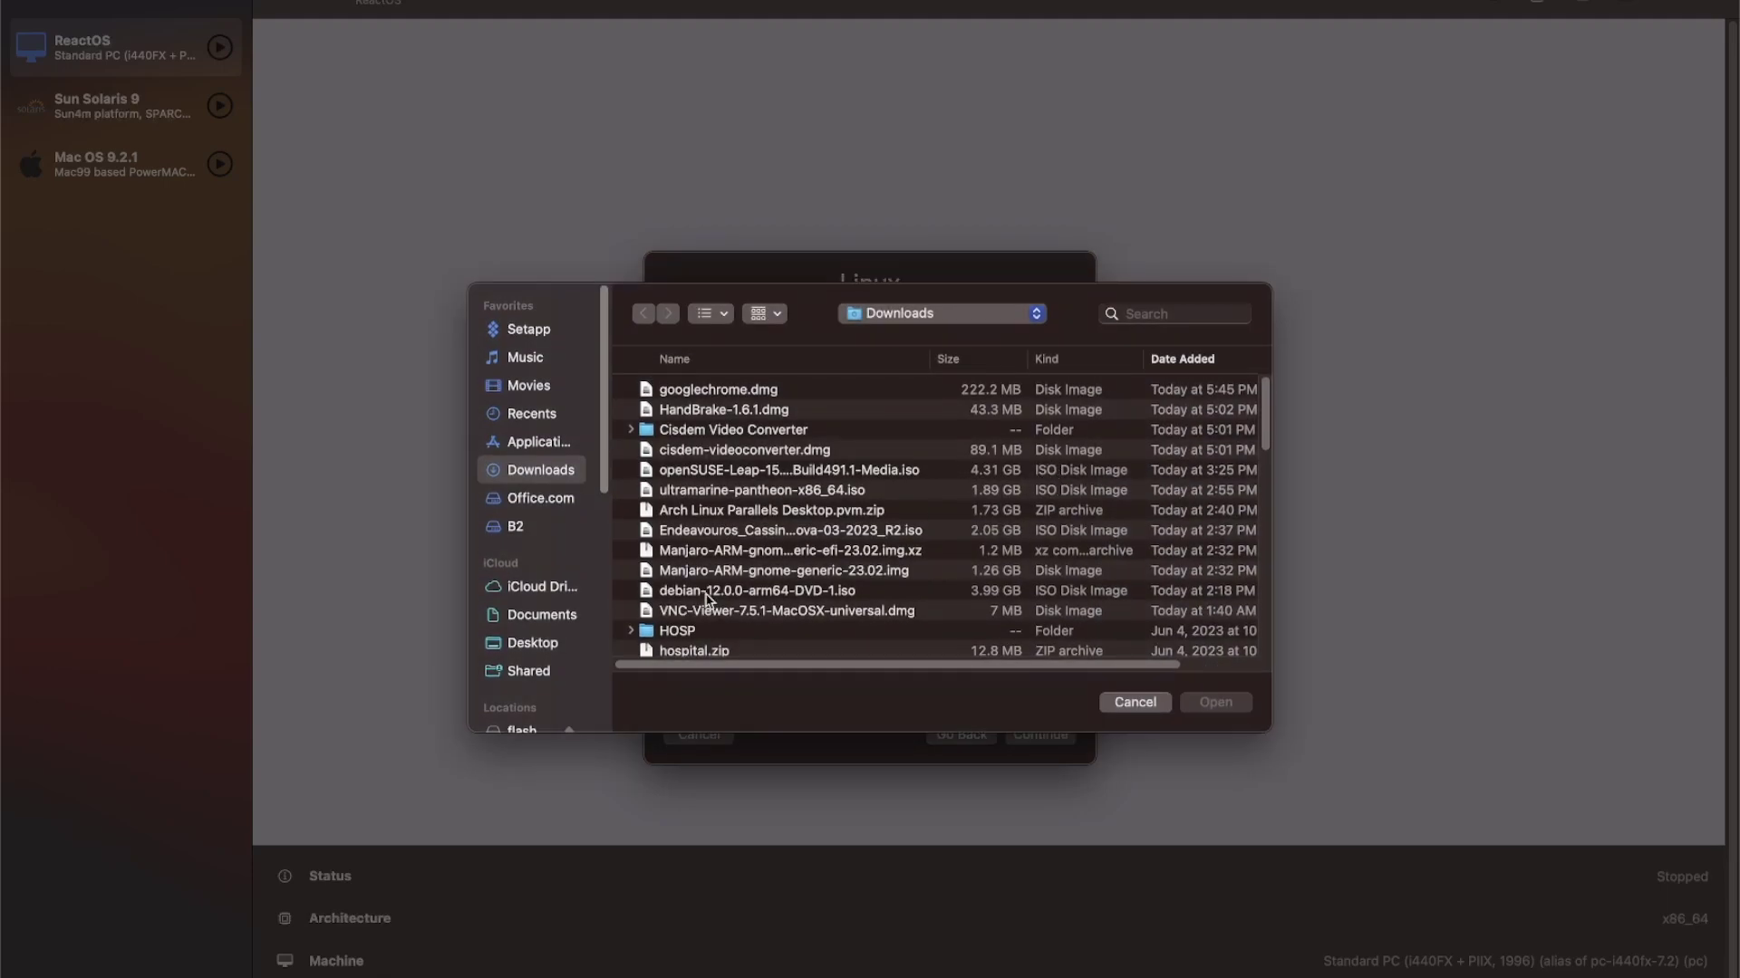
{"action": "scroll", "coordinate": [704, 598], "scroll_direction": "down", "scroll_amount": 5}
{"action": "scroll", "coordinate": [735, 598], "scroll_direction": "down", "scroll_amount": 2}
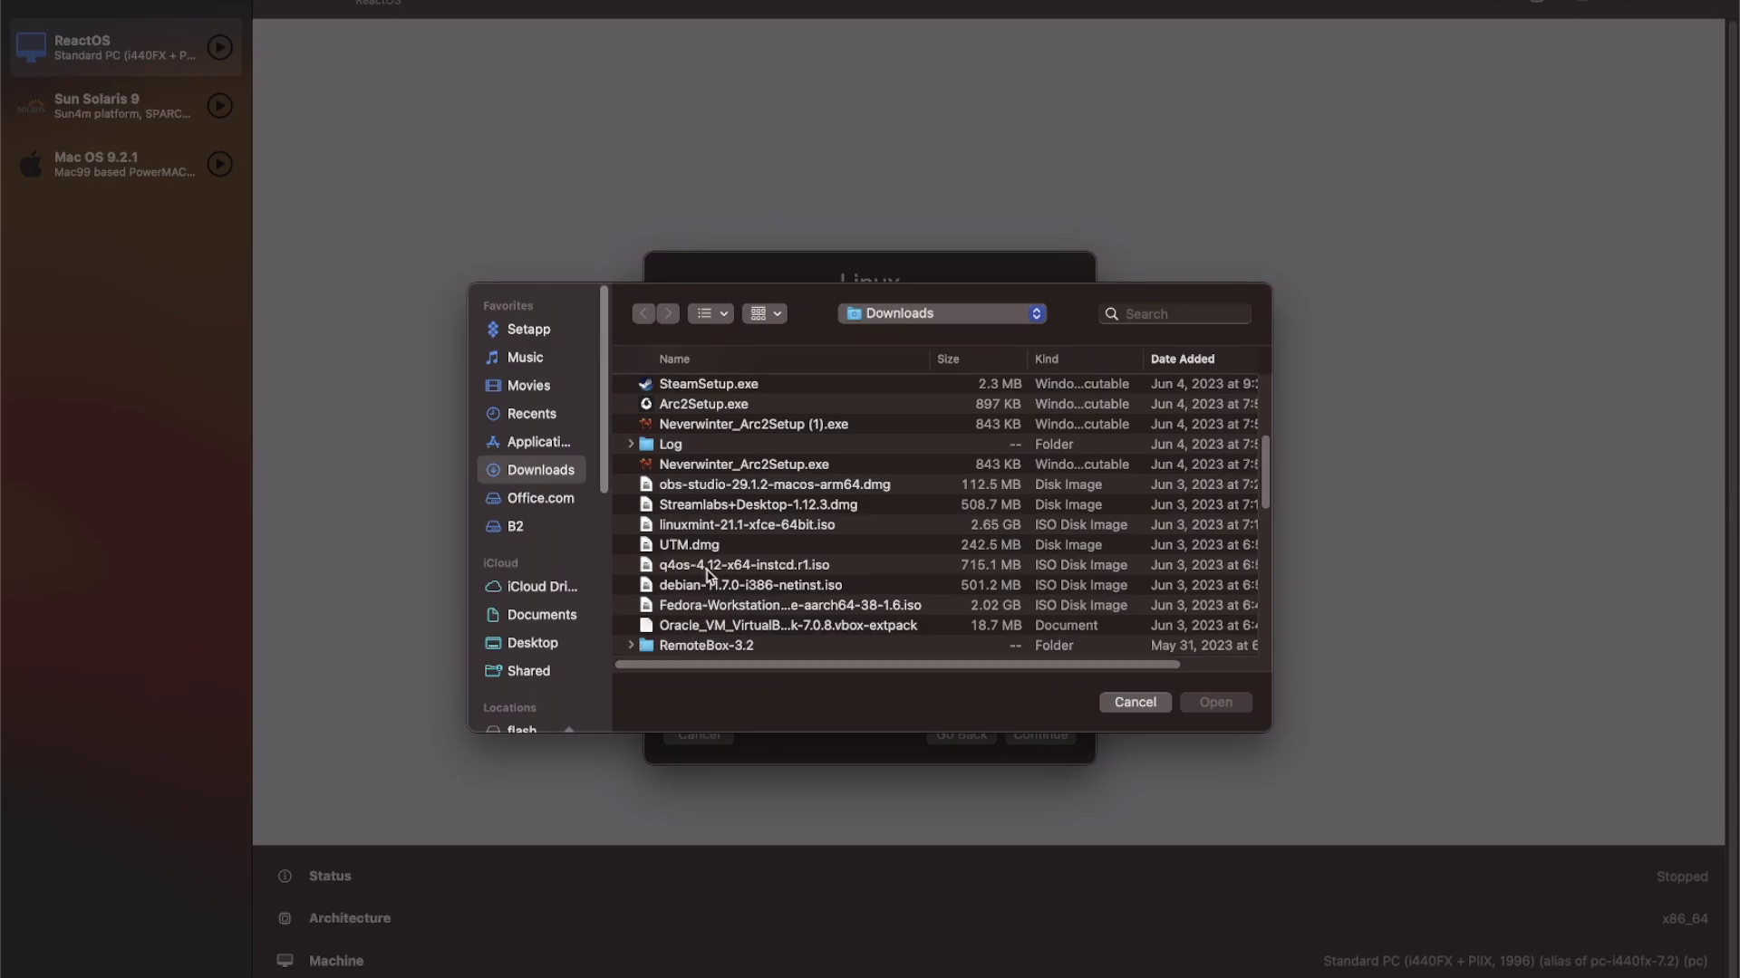
{"action": "double_click", "coordinate": [716, 526]}
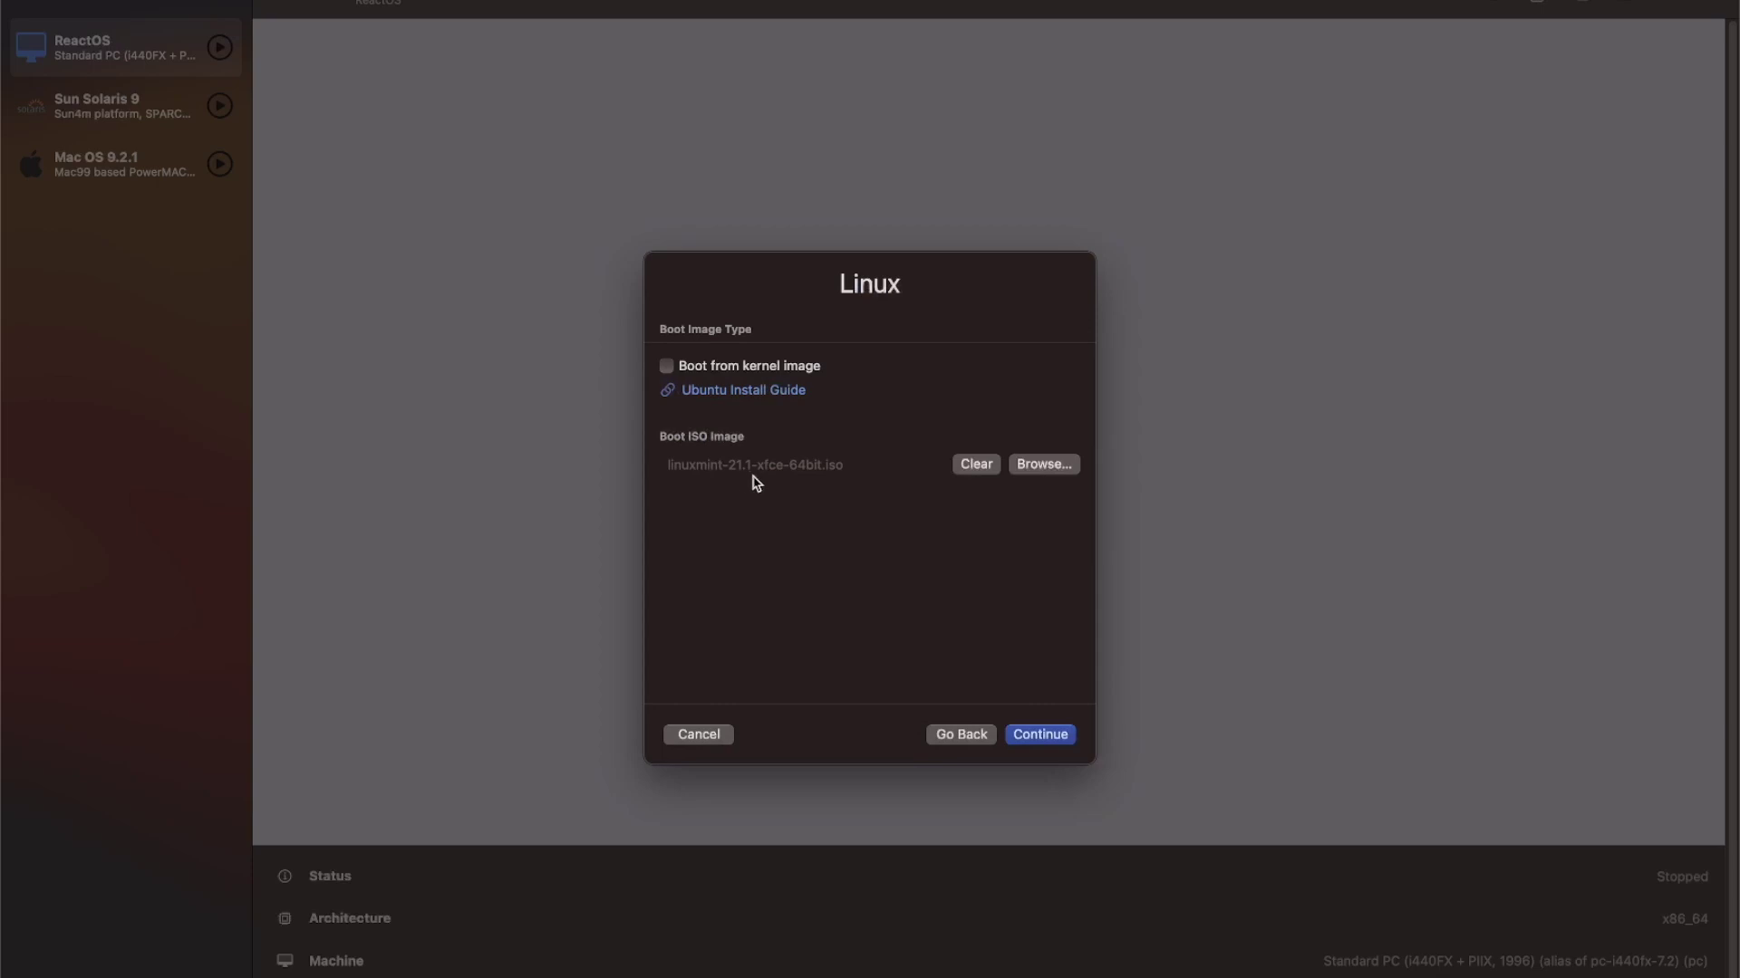
{"action": "left_click", "coordinate": [1044, 741]}
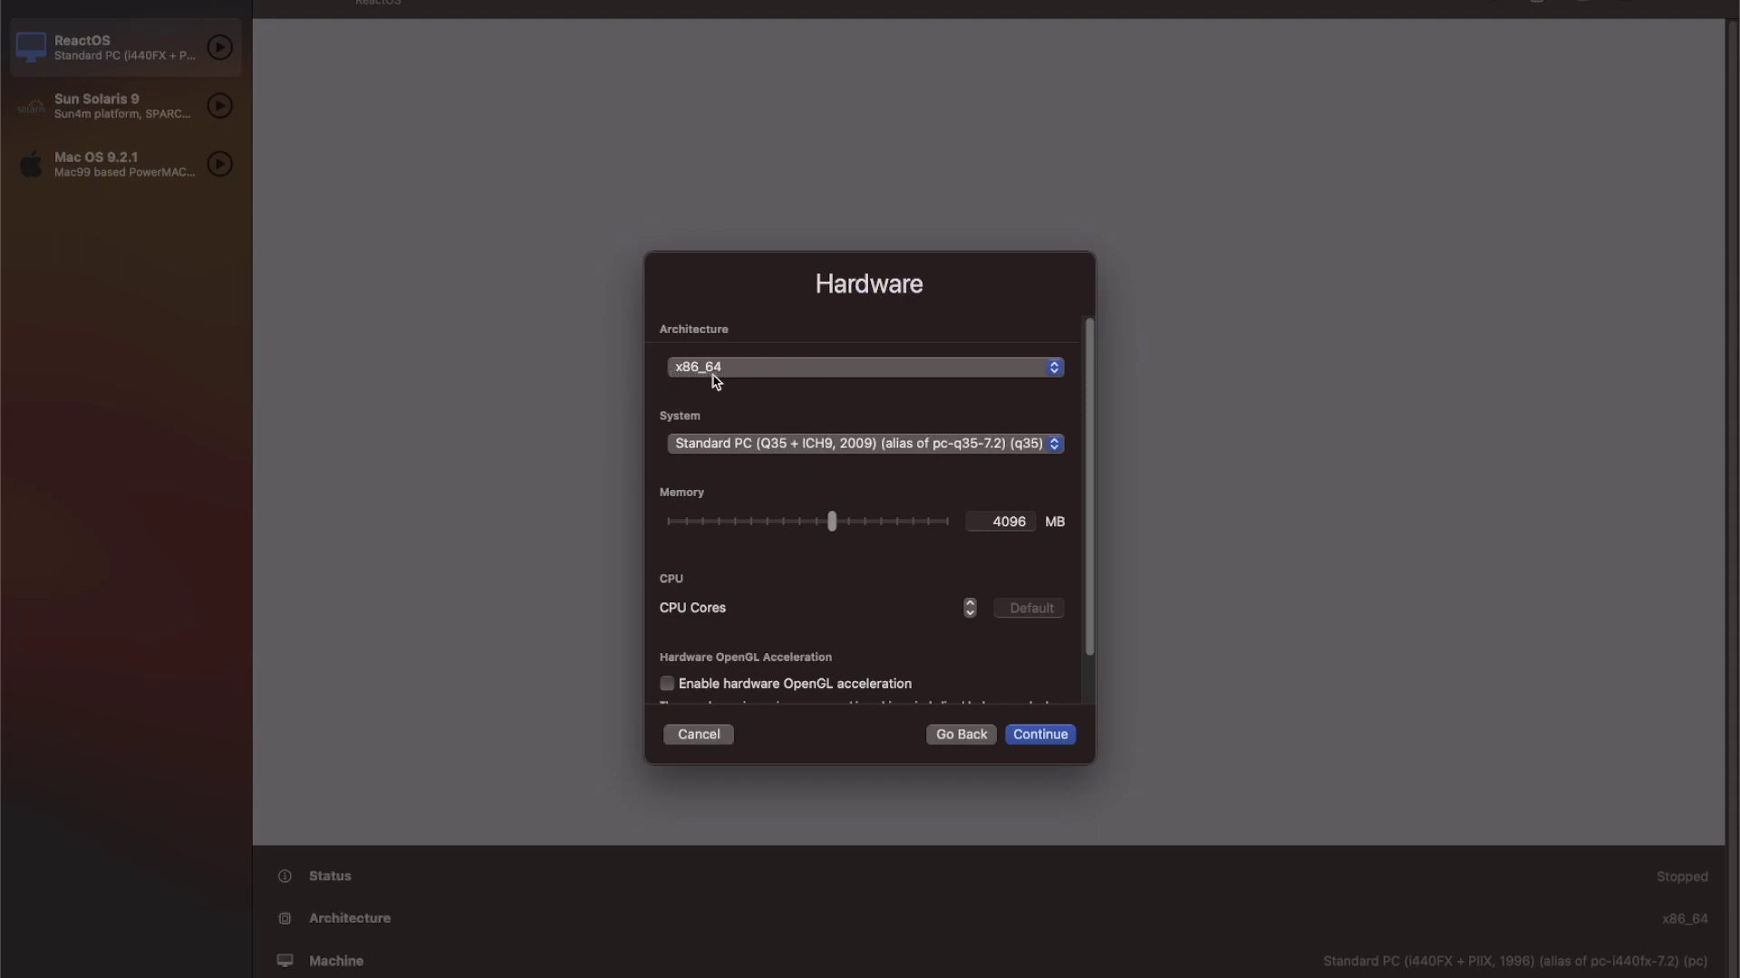
Give the machine 8192 MB of memory and 8 CPU cores, and finish its setup with the default 64 GB drive
{"action": "left_click", "coordinate": [867, 523]}
{"action": "left_click", "coordinate": [970, 602]}
{"action": "left_click", "coordinate": [970, 602]}
{"action": "left_click", "coordinate": [970, 602]}
{"action": "left_click", "coordinate": [970, 603]}
{"action": "left_click", "coordinate": [971, 603]}
{"action": "left_click", "coordinate": [970, 603]}
{"action": "scroll", "coordinate": [922, 577], "scroll_direction": "down", "scroll_amount": 2}
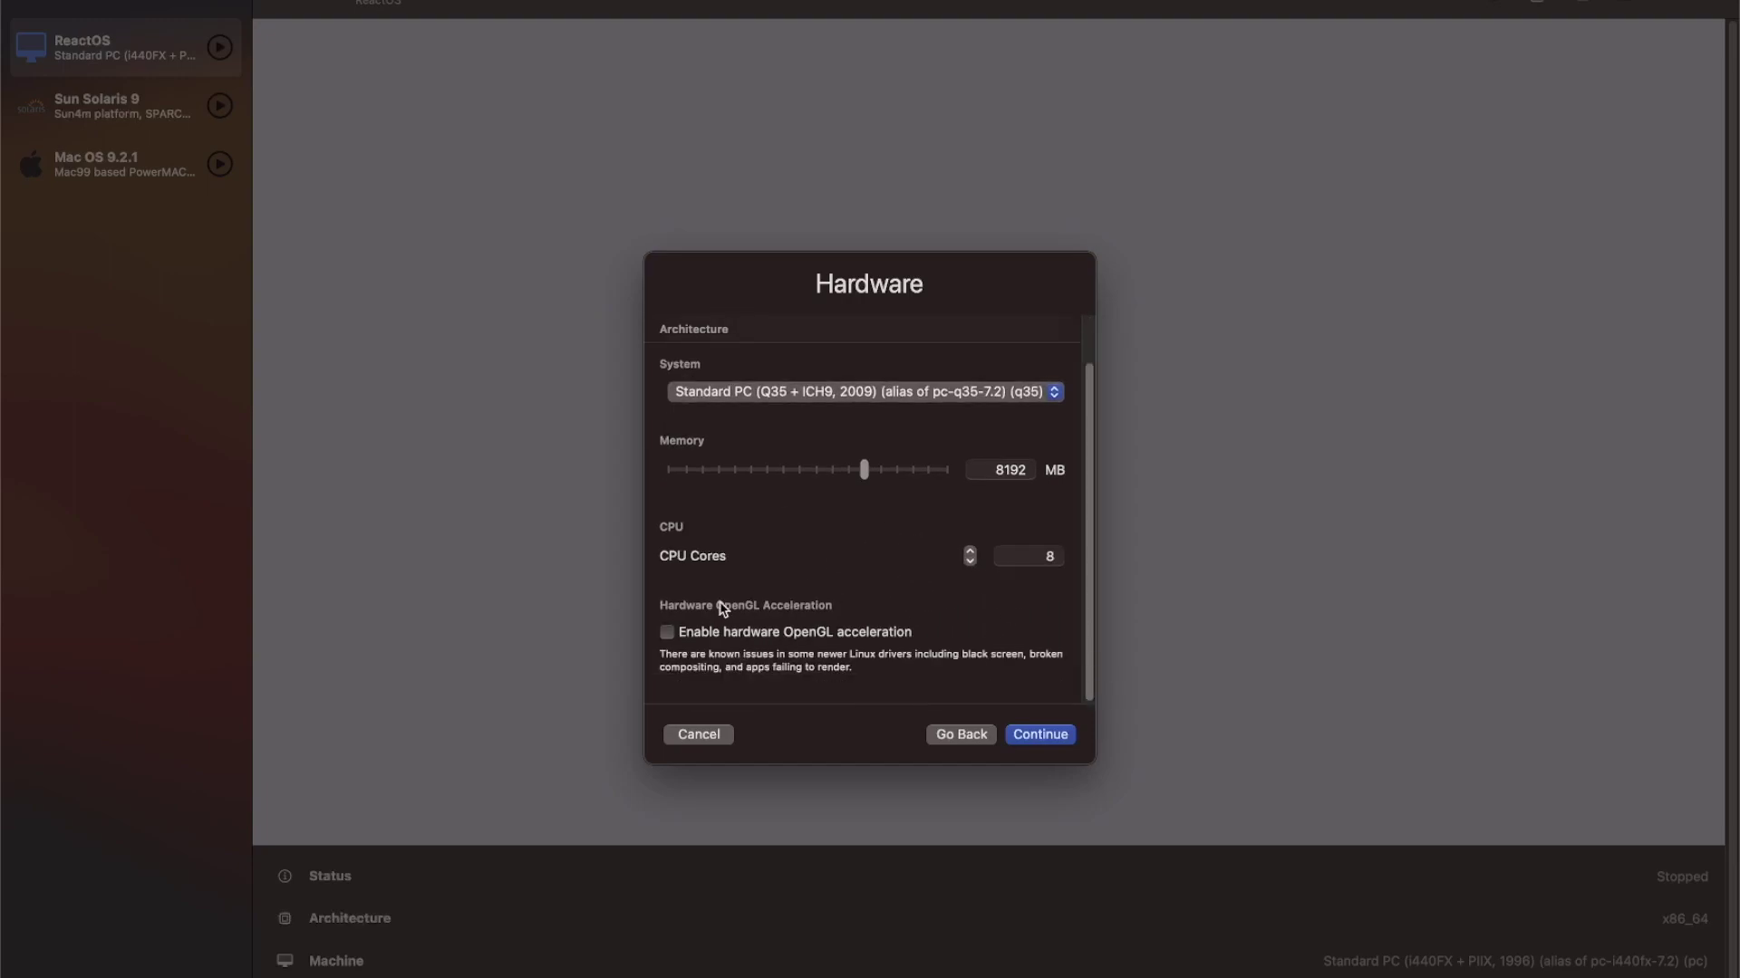
{"action": "scroll", "coordinate": [886, 593], "scroll_direction": "up", "scroll_amount": 2}
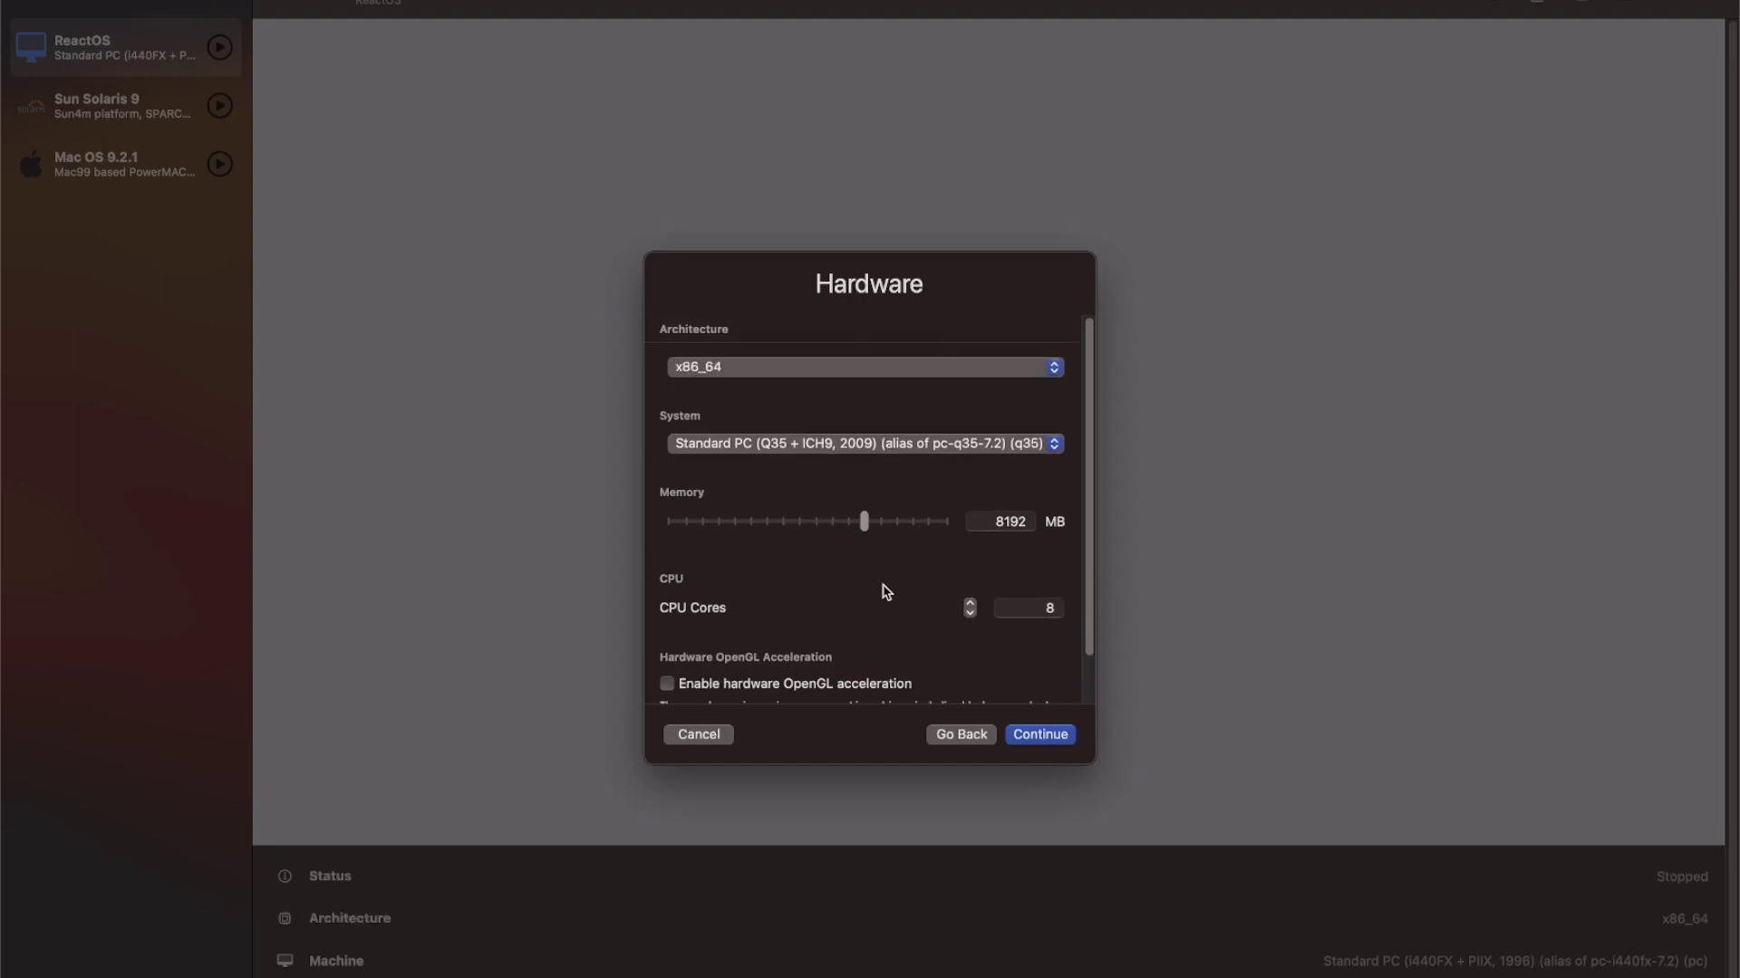
{"action": "left_click", "coordinate": [1058, 737]}
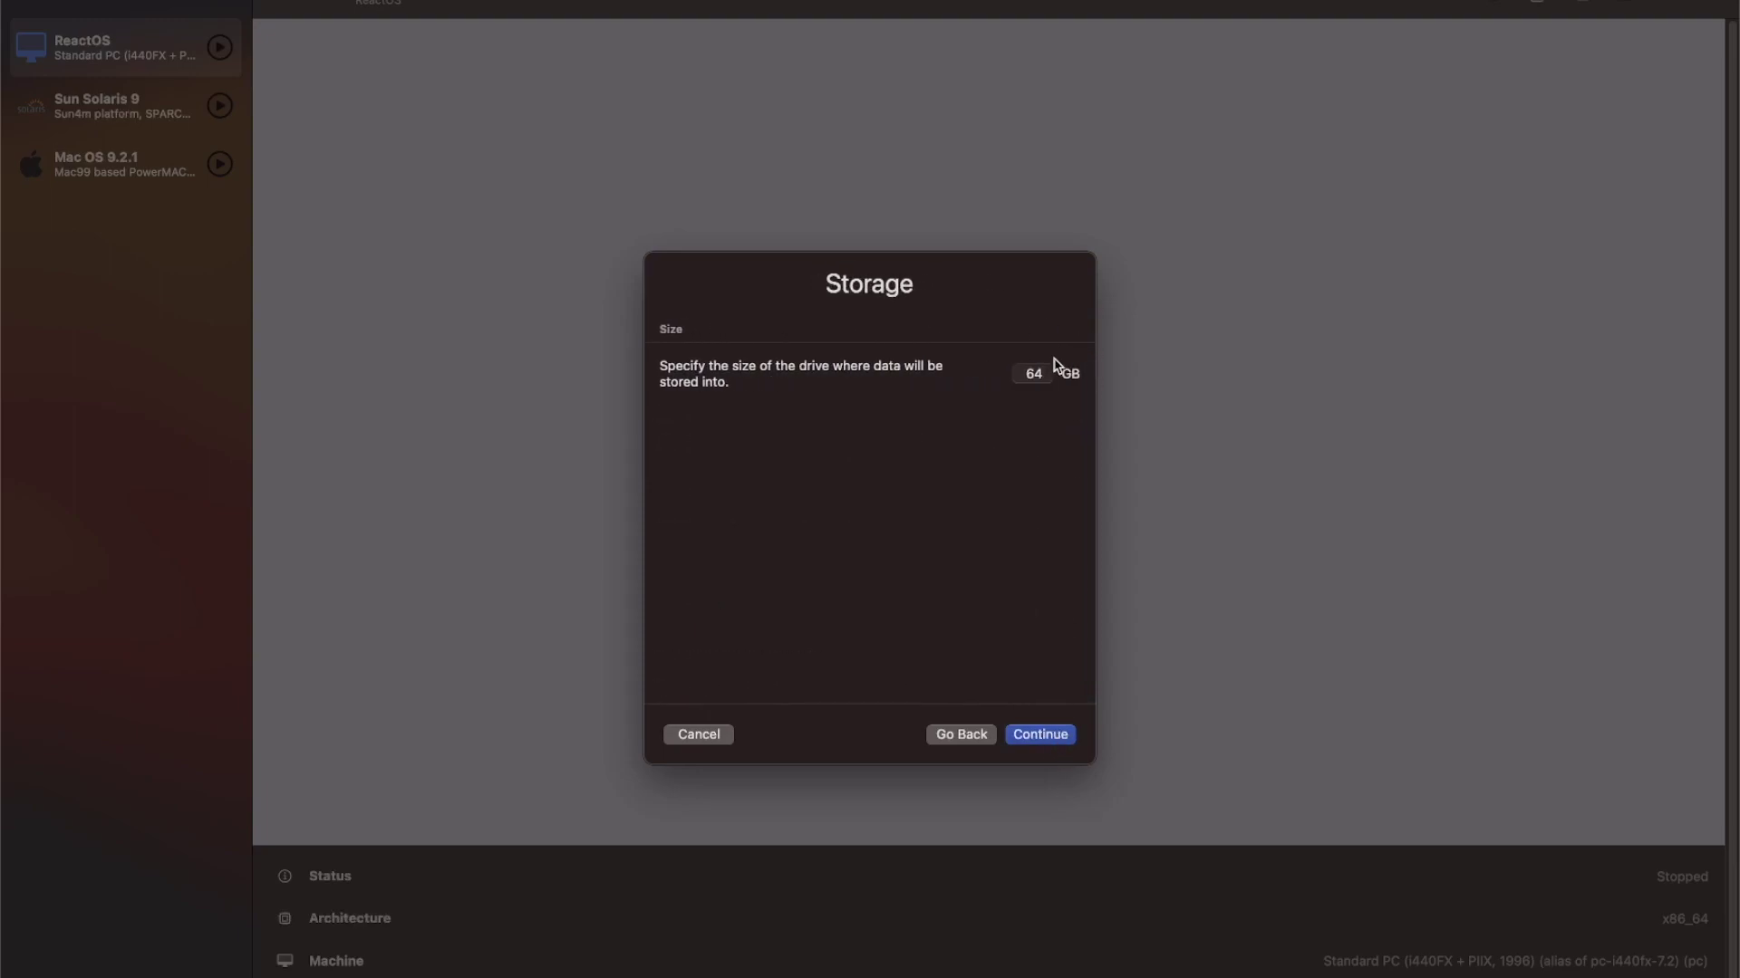
{"action": "left_click", "coordinate": [1043, 735]}
{"action": "left_click", "coordinate": [1043, 735]}
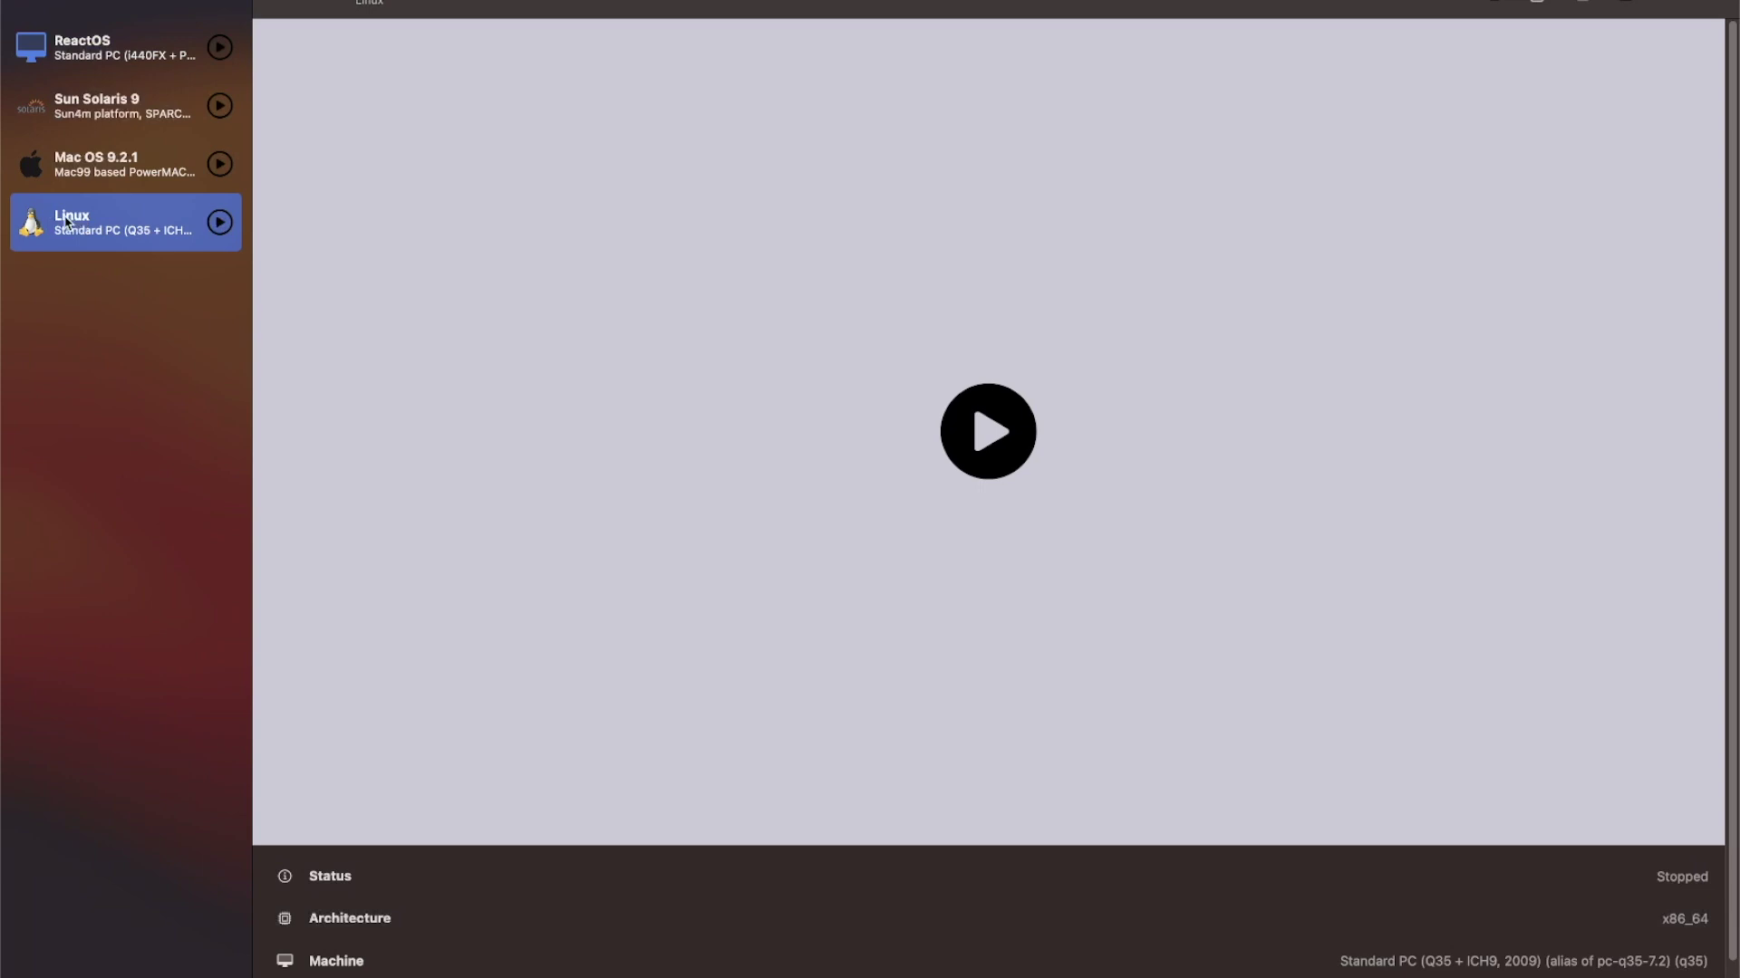
Start the Linux virtual machine, boot the Start Linux Mint 21.1 Xfce 64-bit entry, and enlarge its window
{"action": "left_click", "coordinate": [220, 222]}
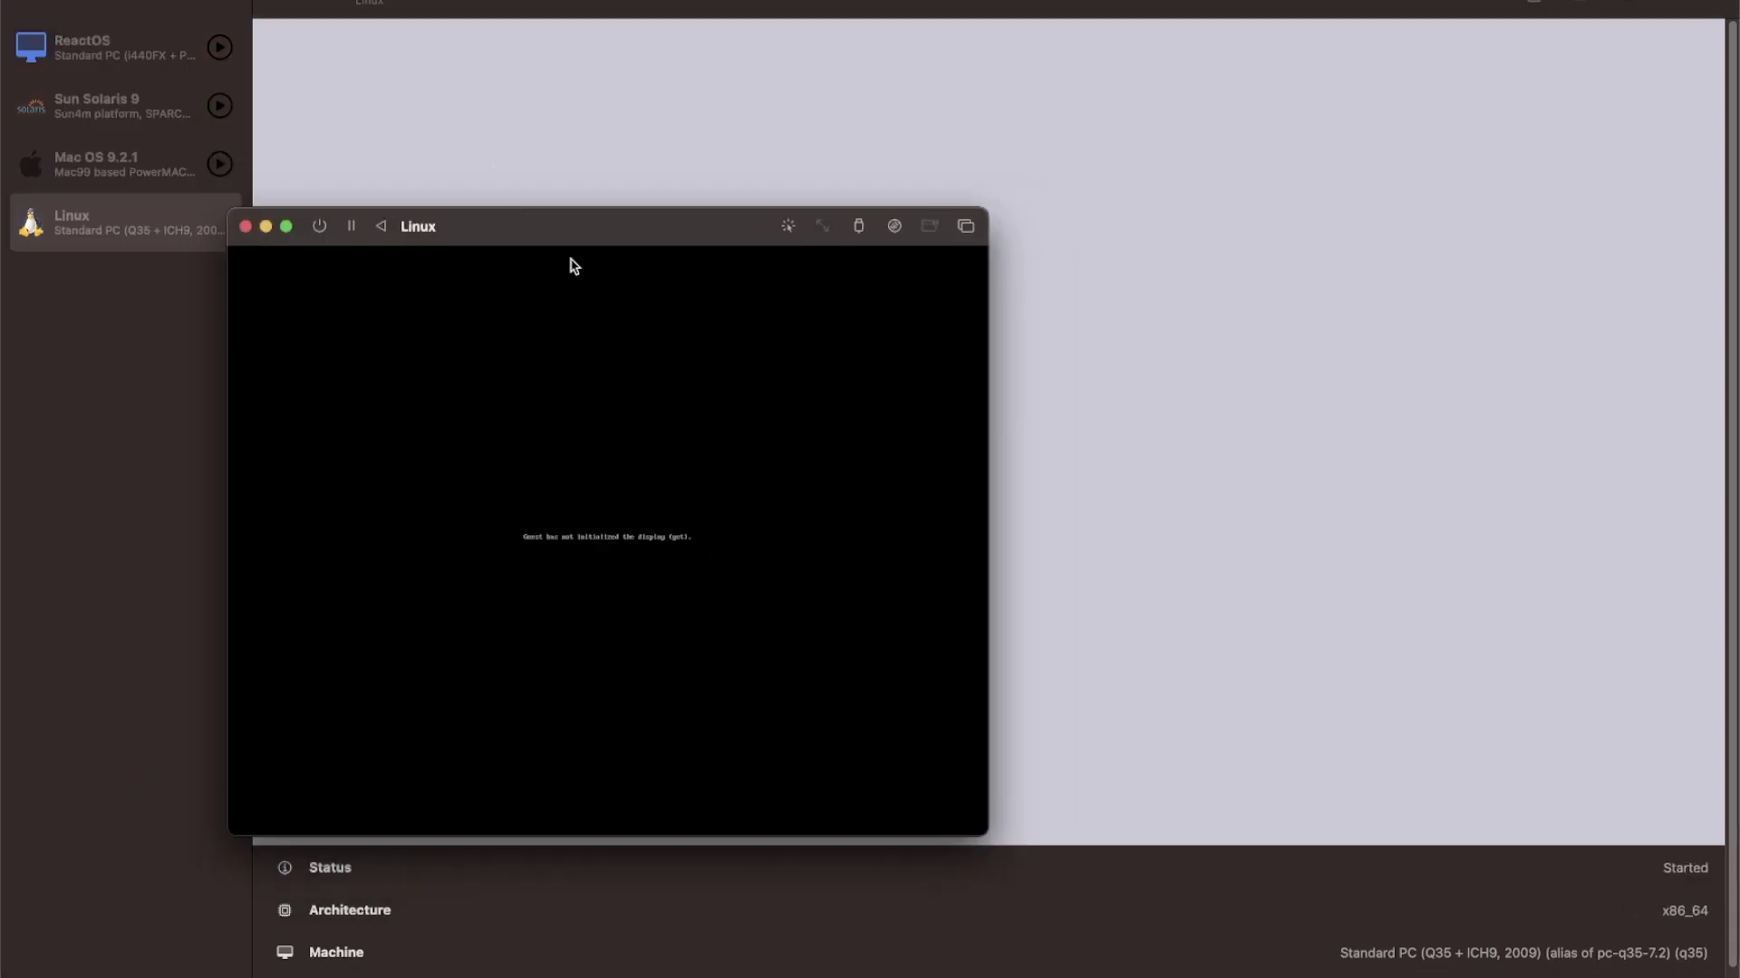
{"action": "left_click_drag", "start_coordinate": [497, 229], "coordinate": [610, 97]}
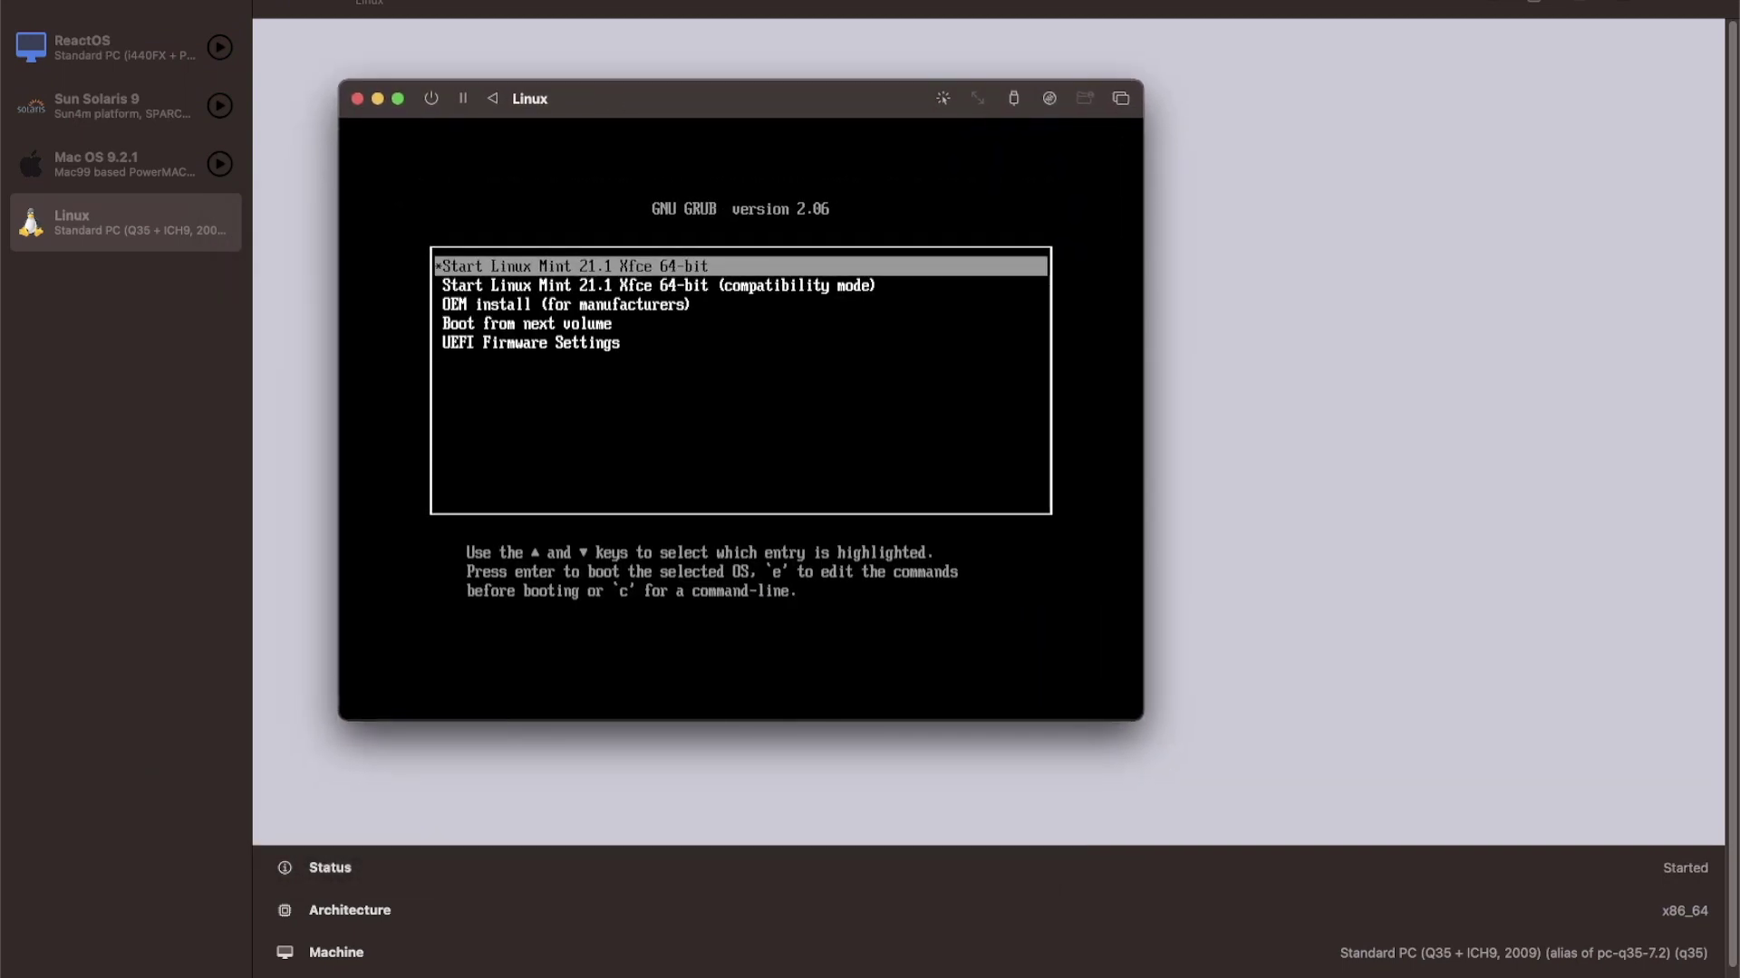
{"action": "key", "text": "Return"}
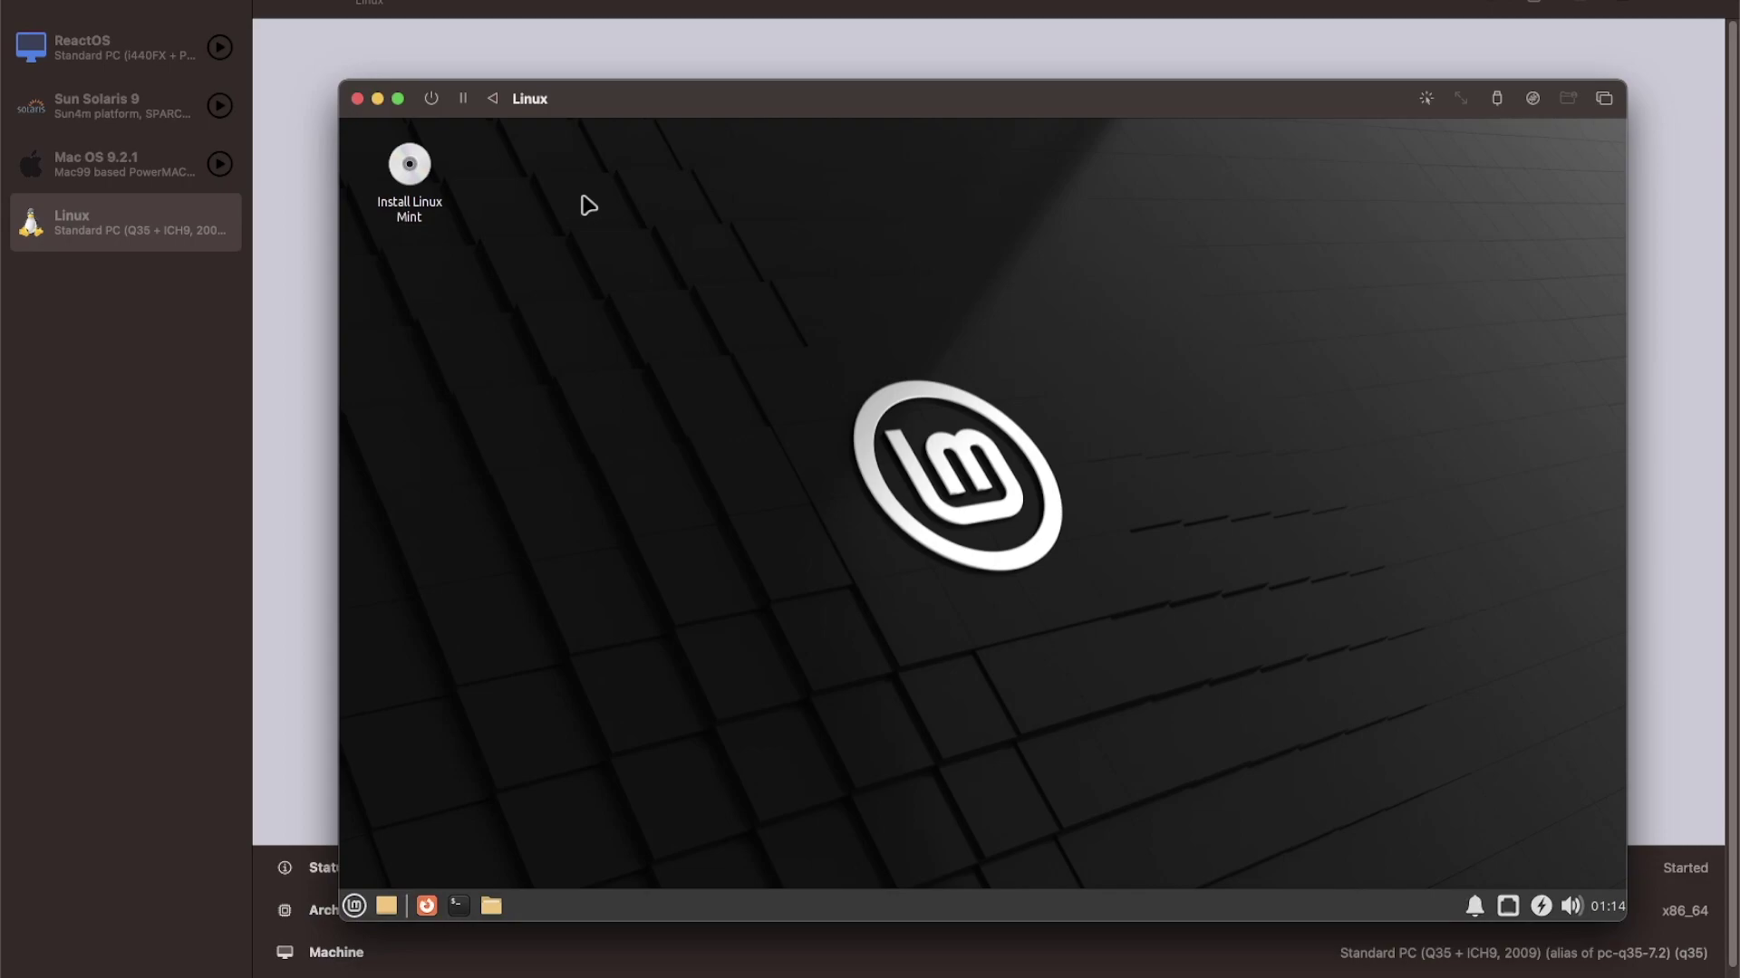
{"action": "double_click", "coordinate": [612, 100]}
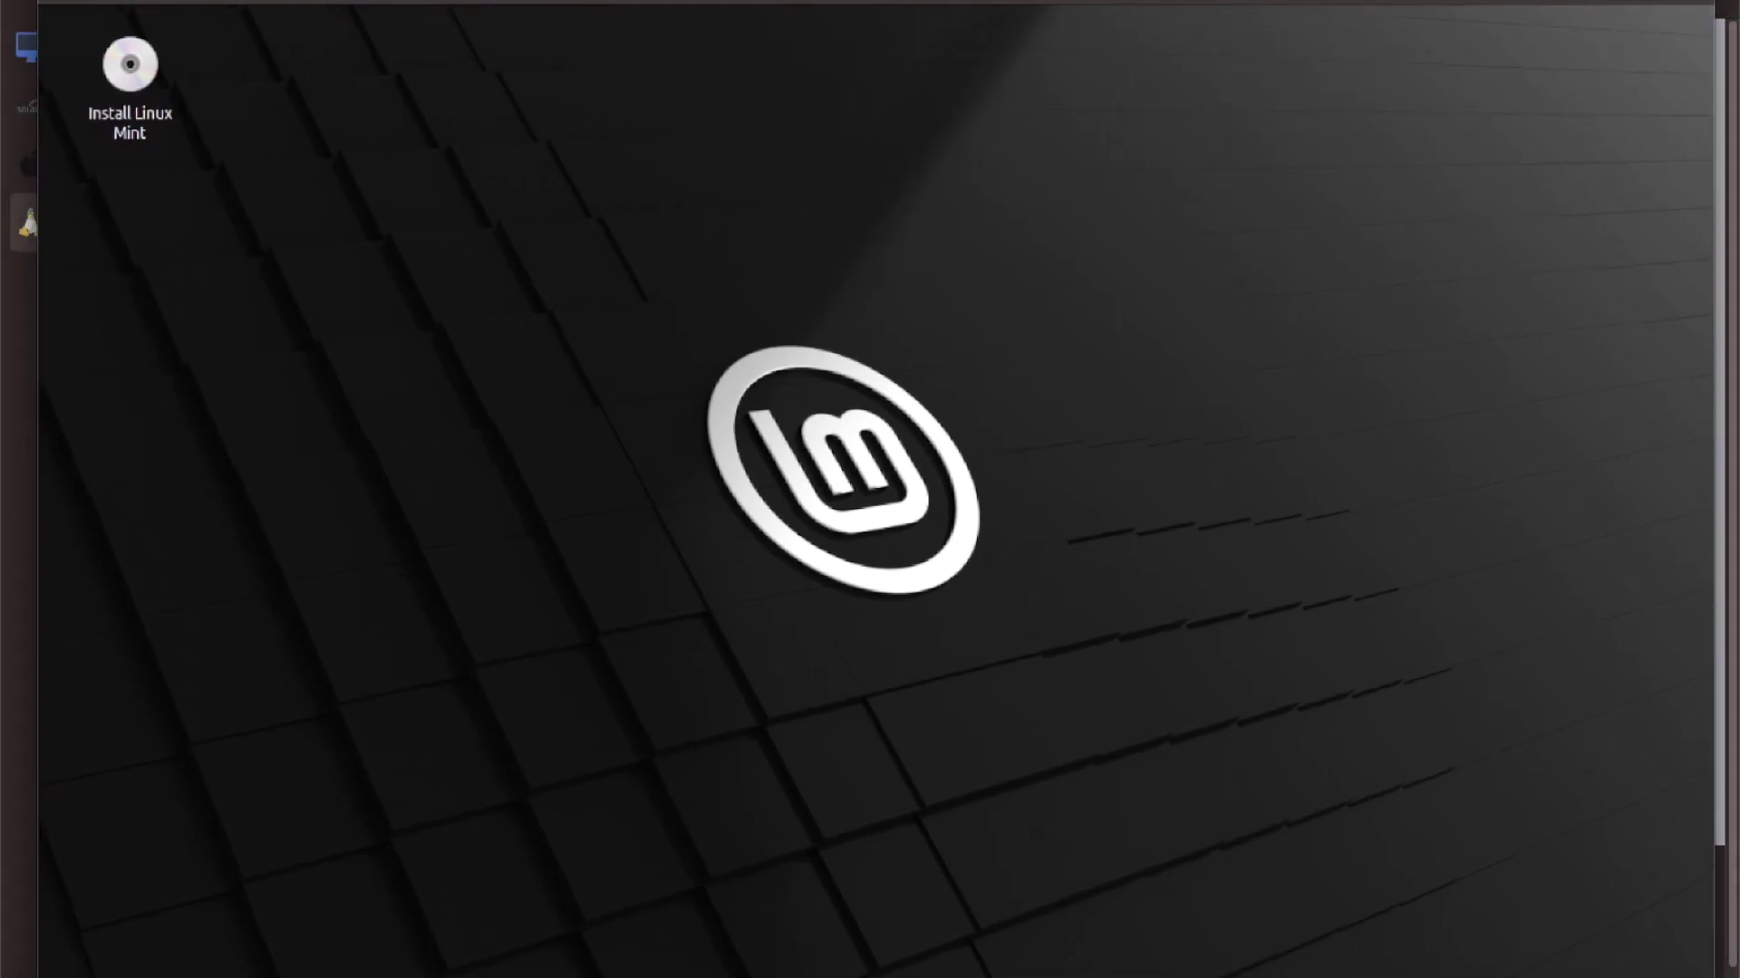
{"action": "key", "text": "super"}
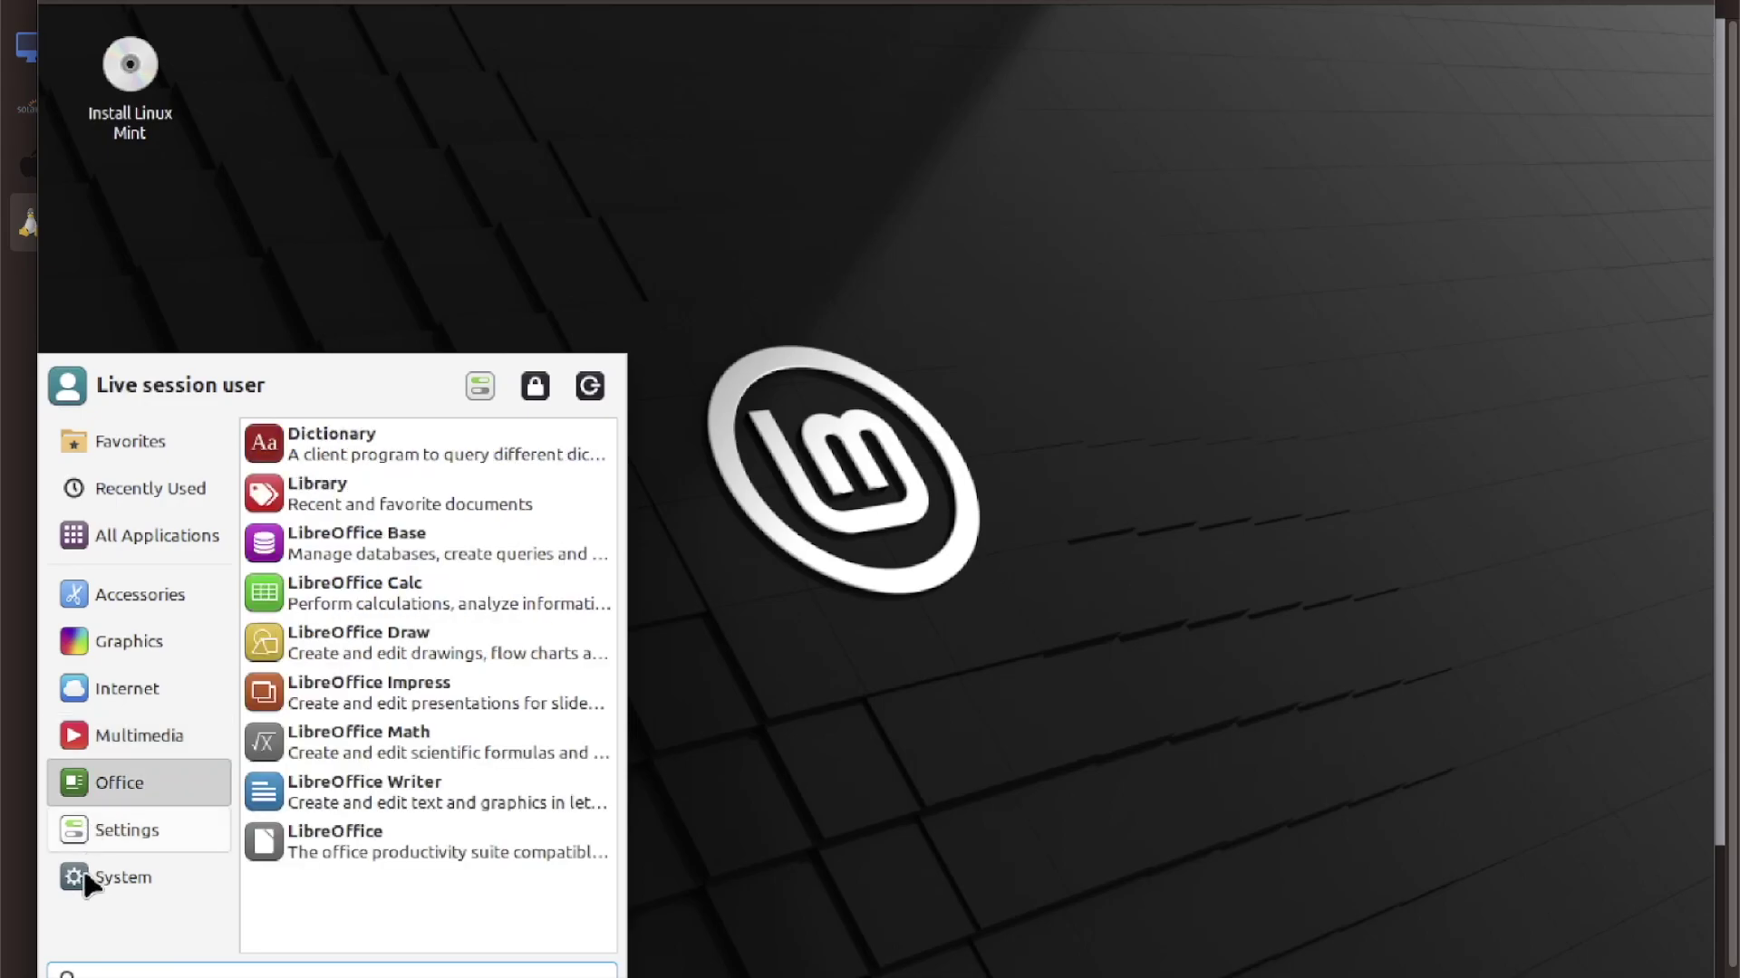
{"action": "left_click", "coordinate": [943, 465]}
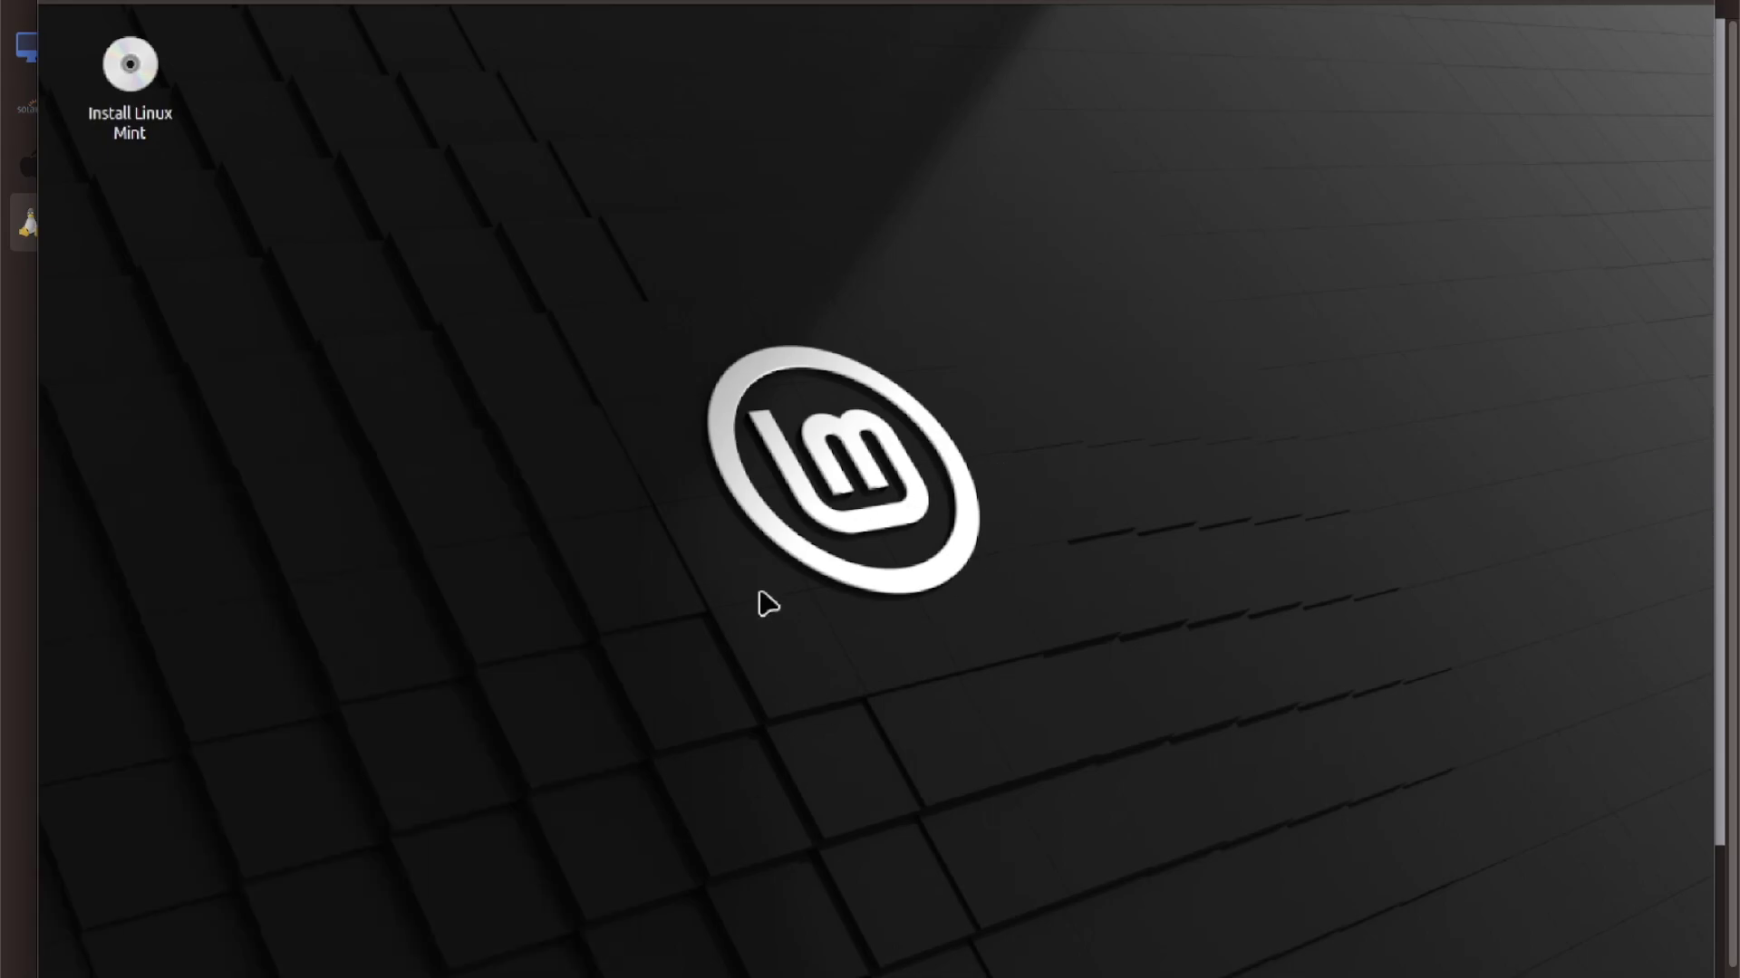
Launch the Linux Mint installer from the live desktop and proceed in English without installing multimedia codecs
{"action": "left_click", "coordinate": [138, 83]}
{"action": "double_click", "coordinate": [138, 83]}
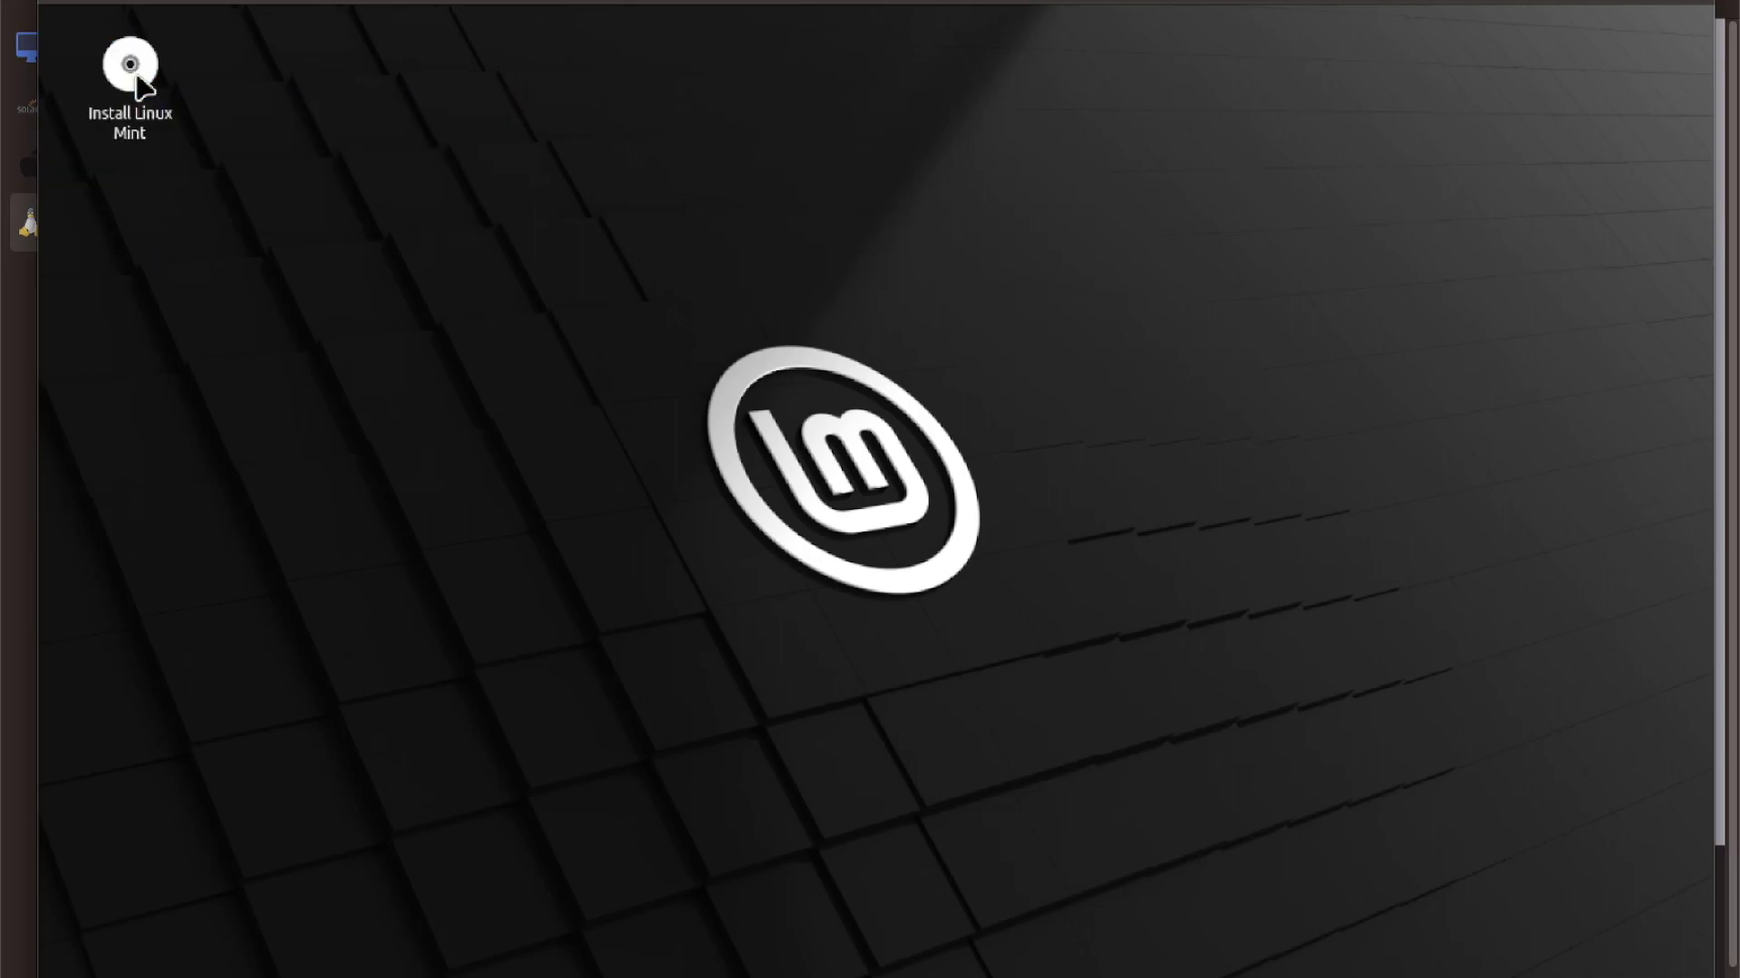
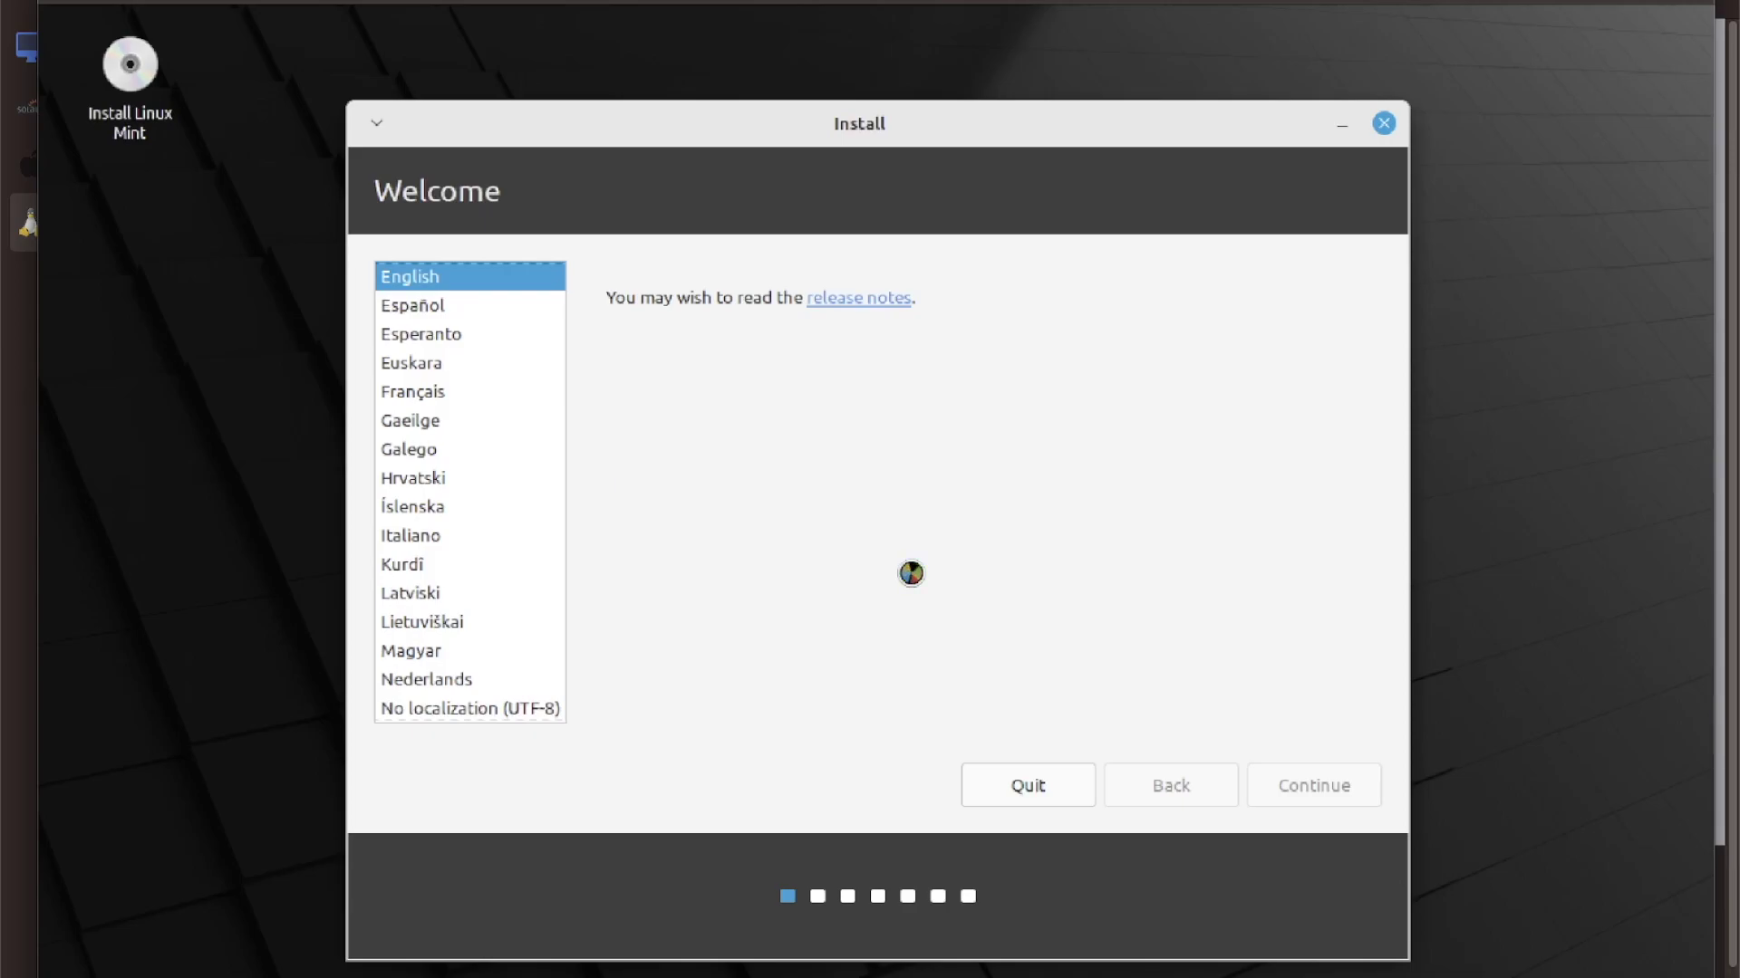
{"action": "left_click", "coordinate": [1311, 787]}
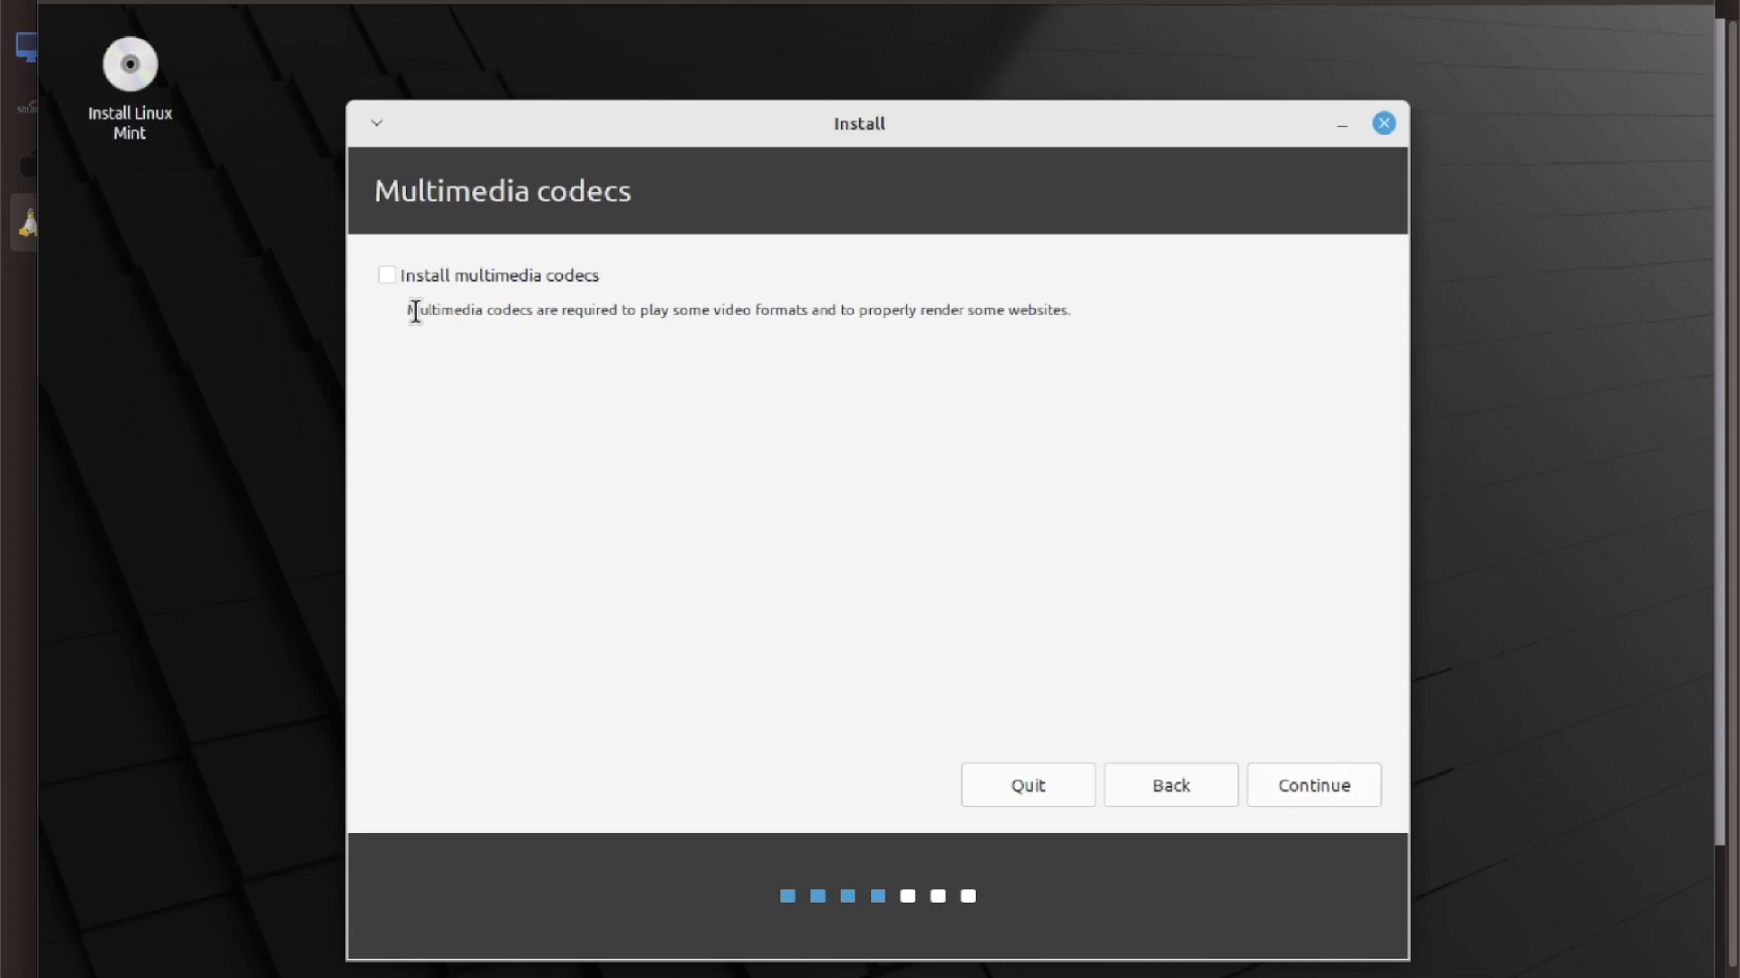
{"action": "left_click", "coordinate": [1332, 790]}
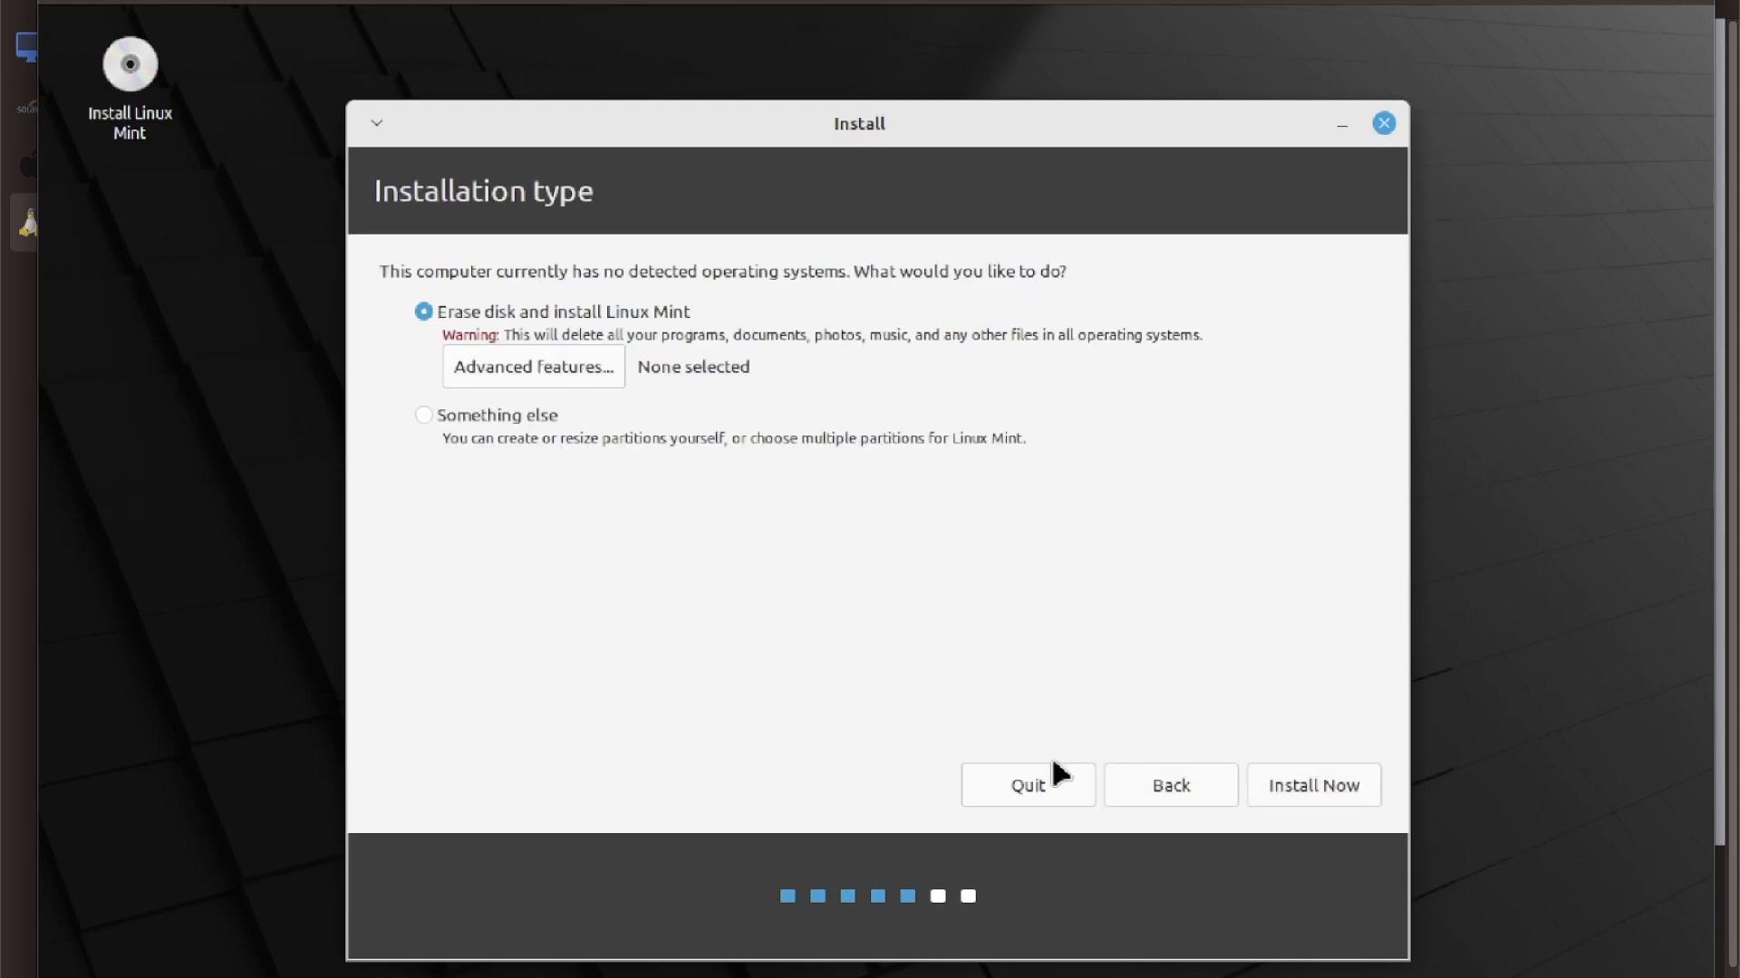
Choose to erase the disk and install Linux Mint, approve writing the partitions, and accept Los Angeles as the location
{"action": "left_click", "coordinate": [1329, 787]}
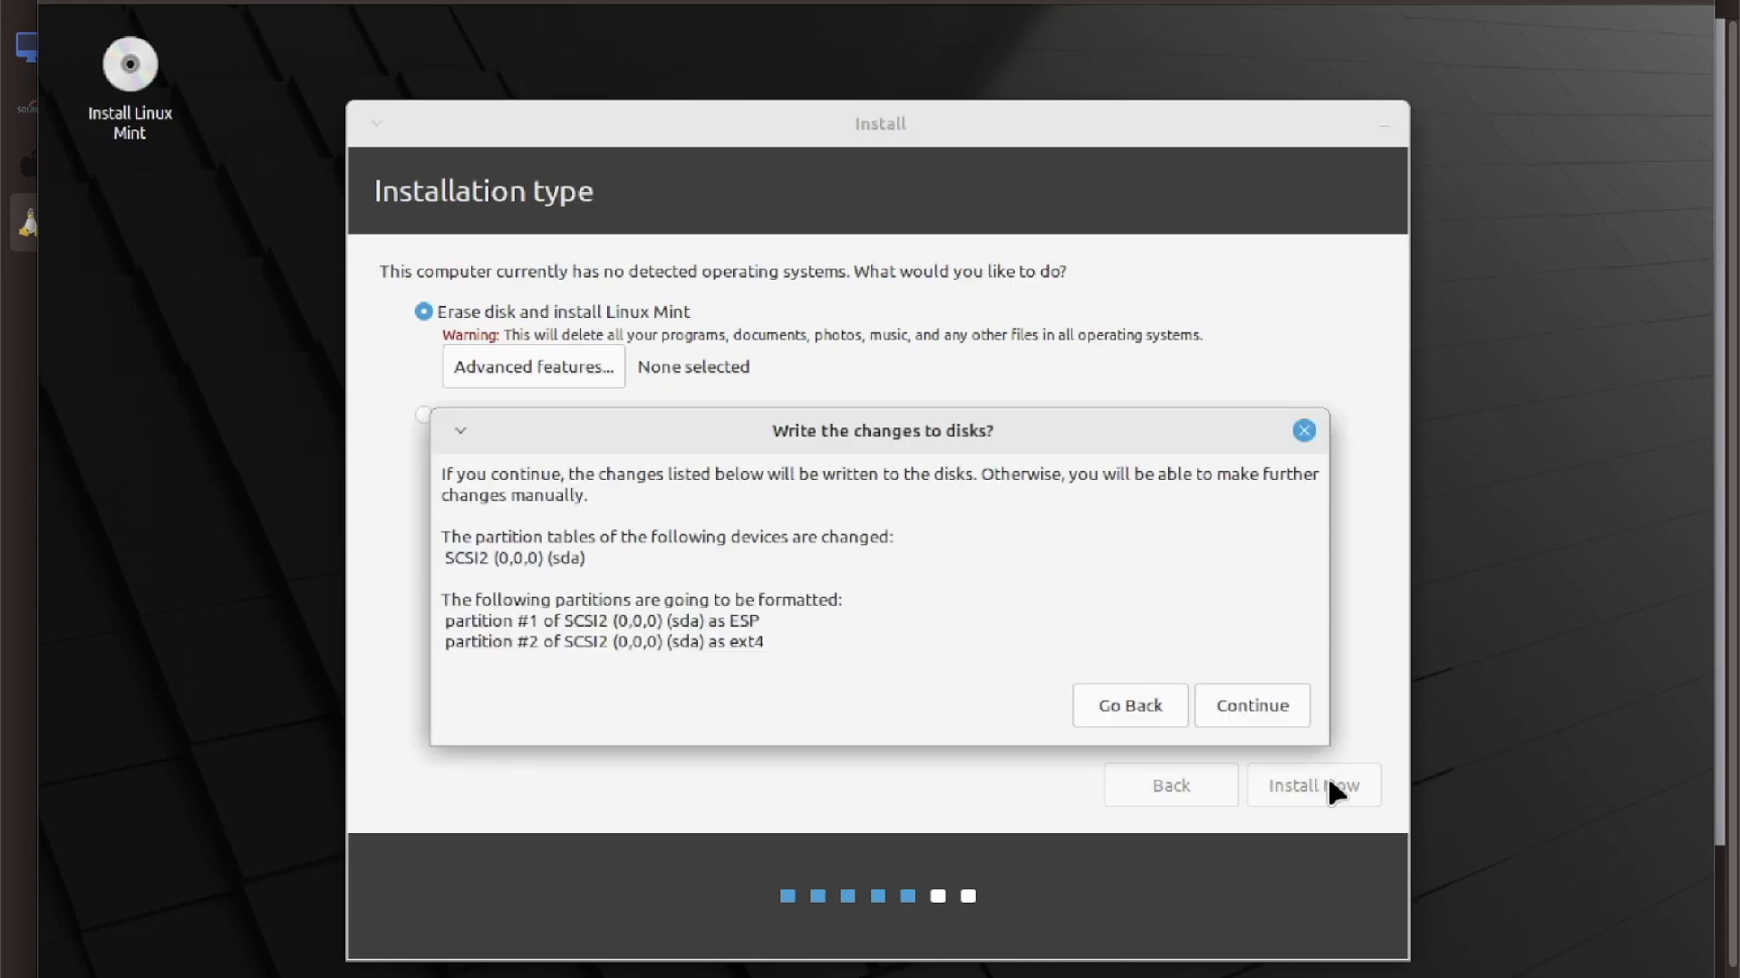
{"action": "left_click", "coordinate": [1255, 705]}
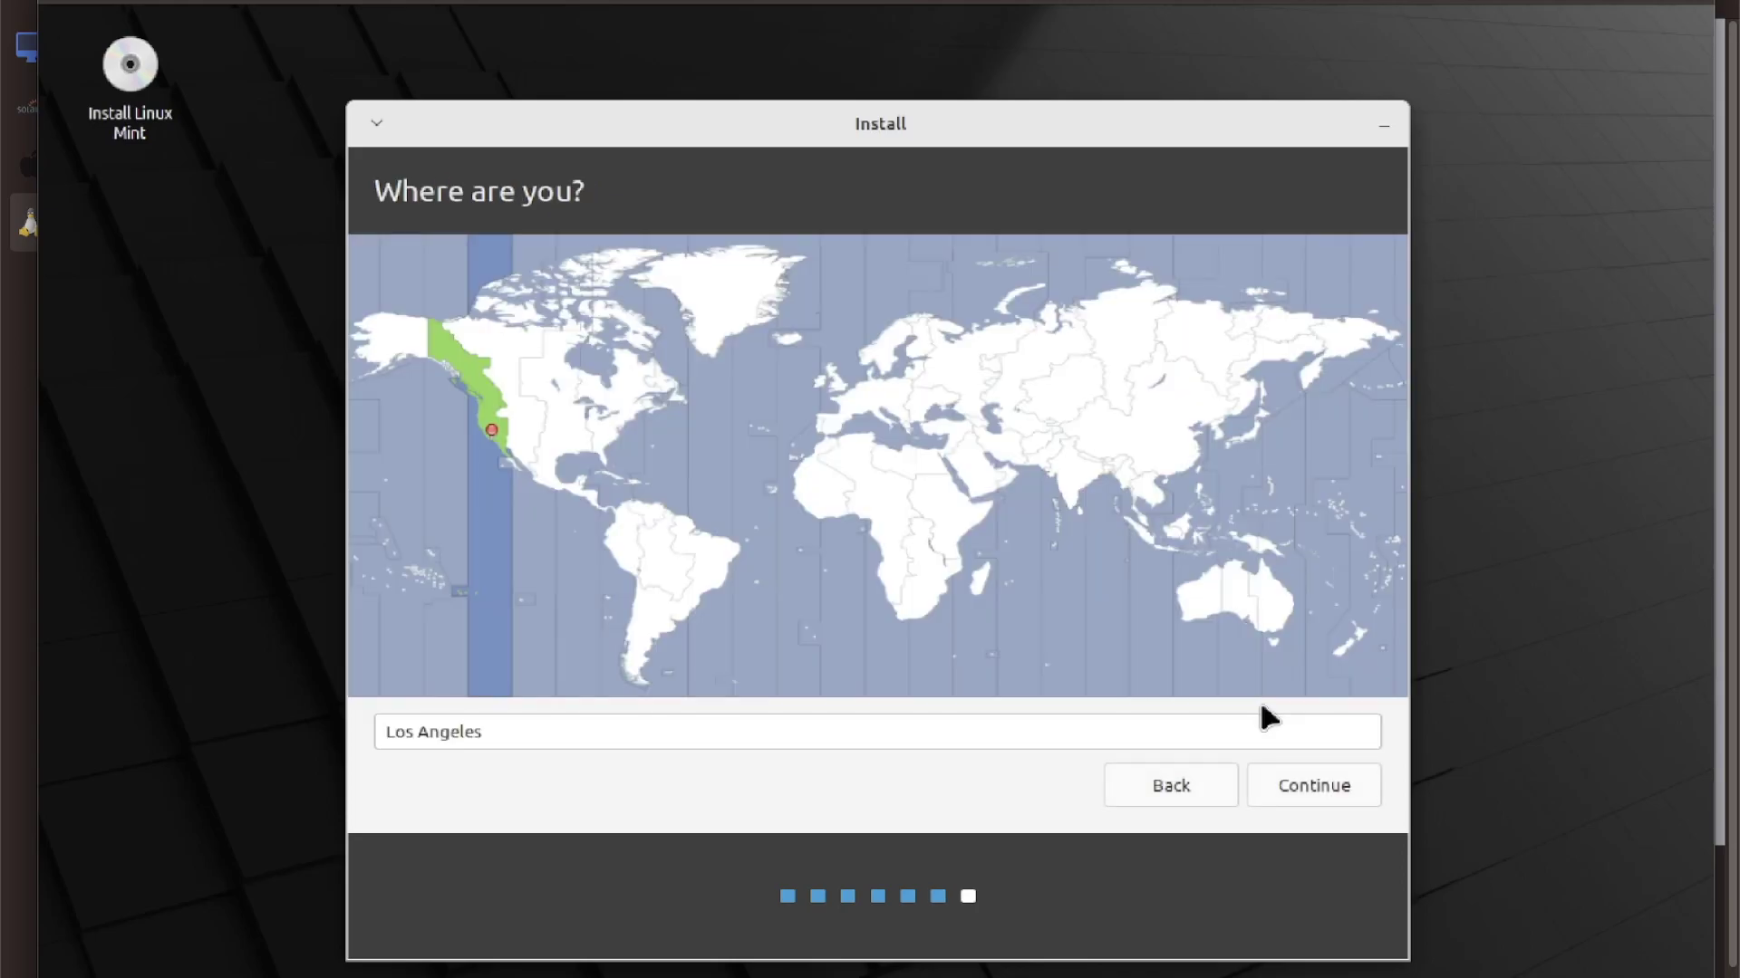
{"action": "left_click", "coordinate": [1329, 785]}
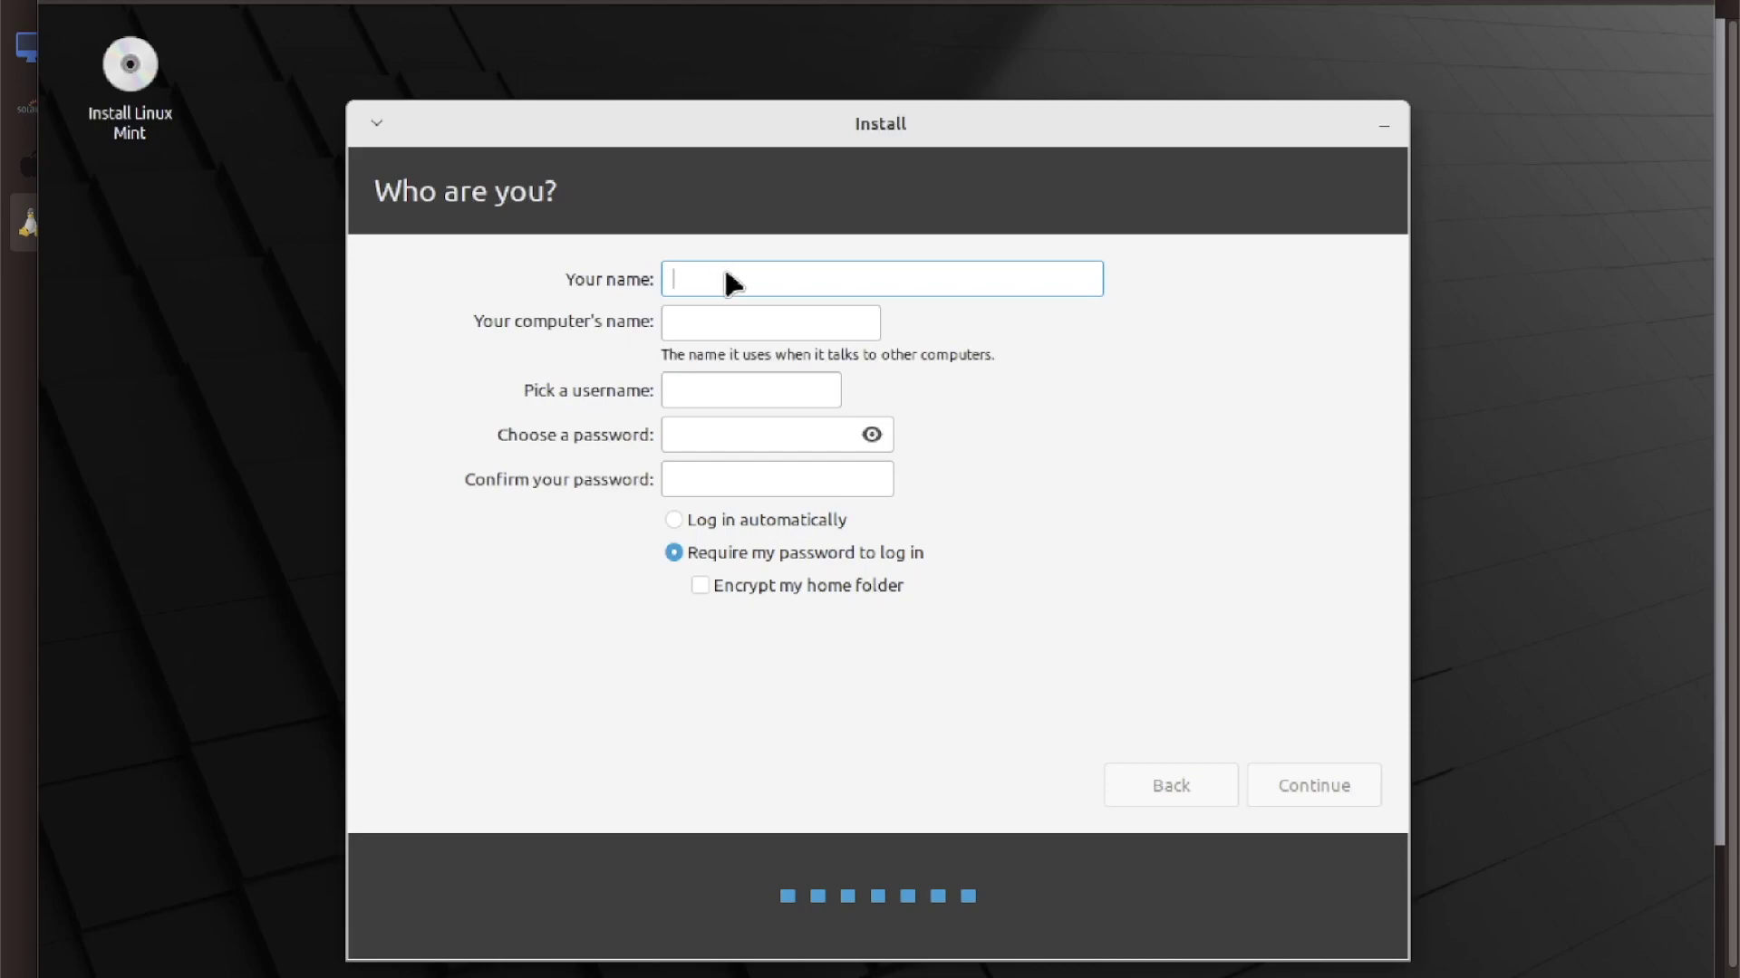
Fill in the user's name and account password with its confirmation, keep the suggested computer name and username, and start the installation
{"action": "type", "text": "g"}
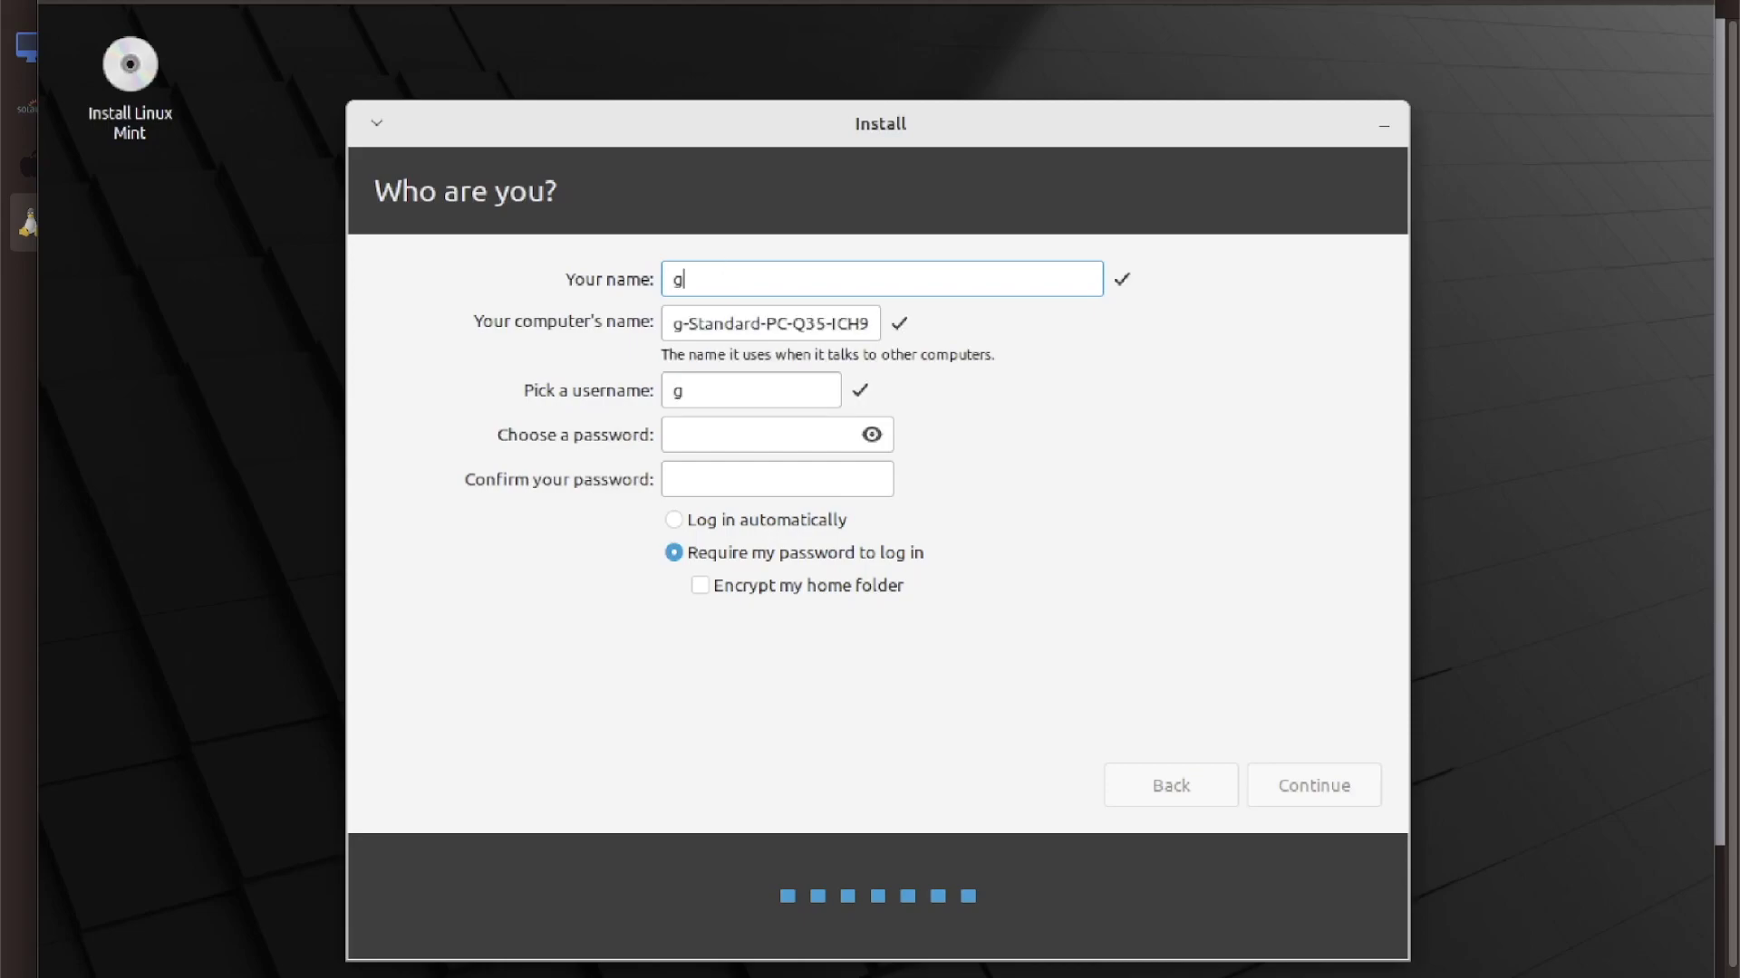
{"action": "type", "text": "osh"}
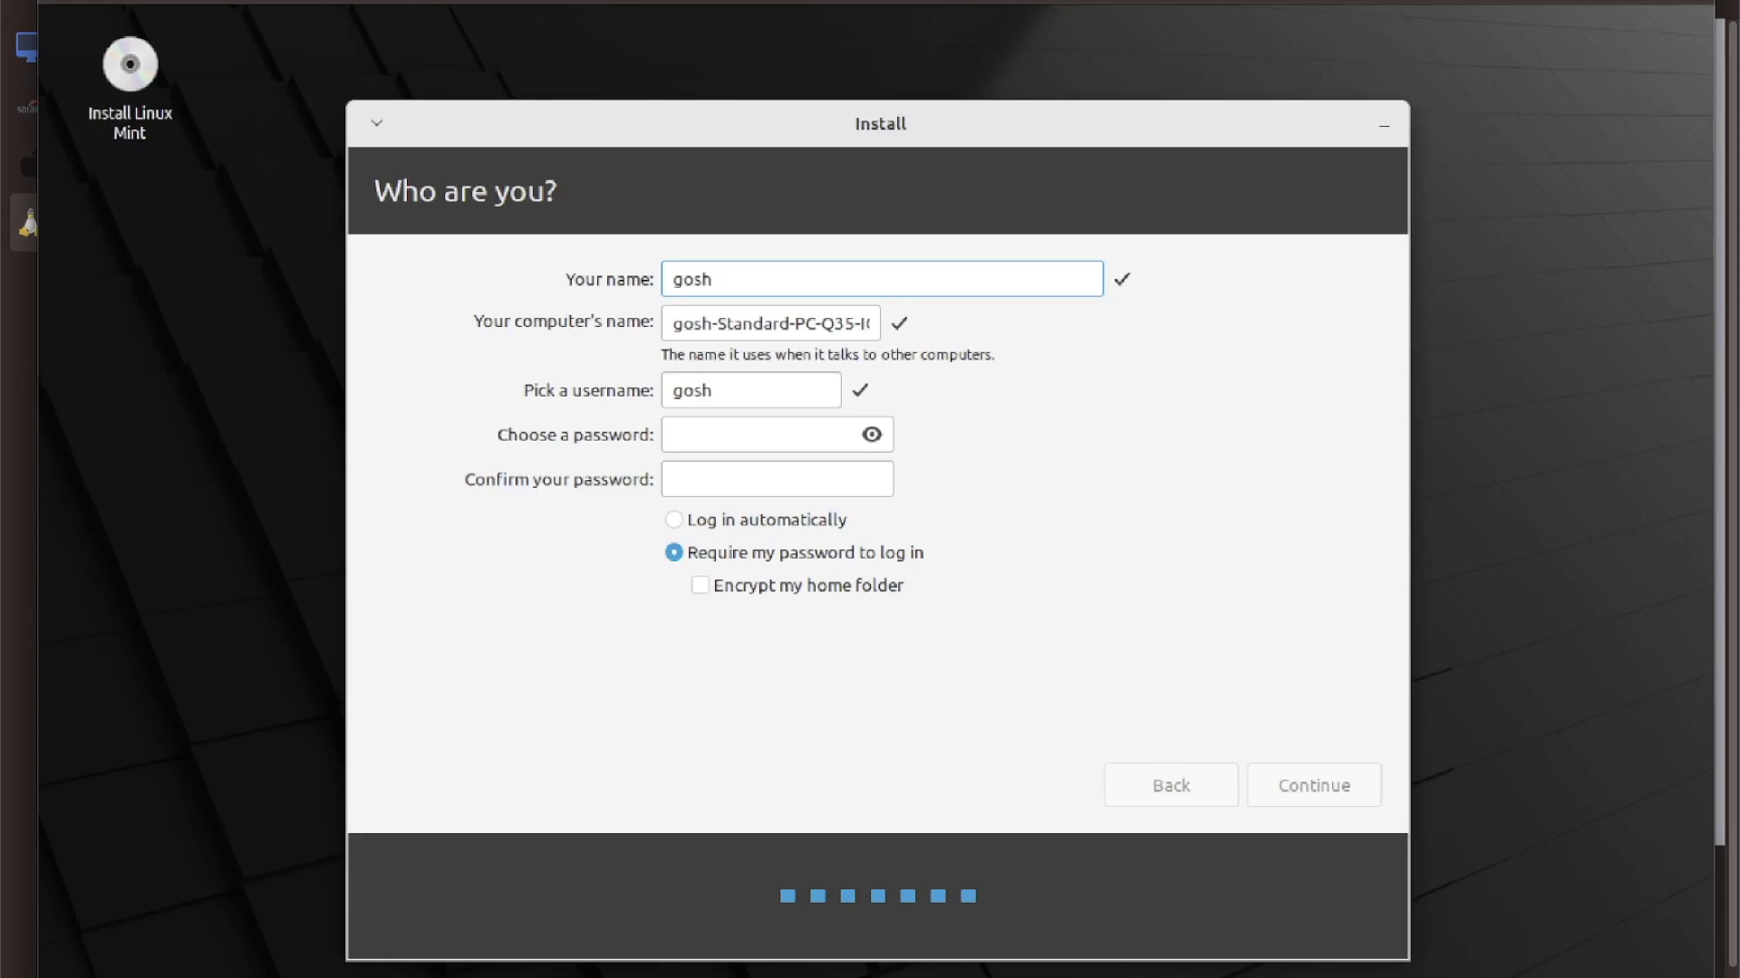
{"action": "key", "text": "Tab"}
{"action": "key", "text": "Tab"}
{"action": "key", "text": "Tab"}
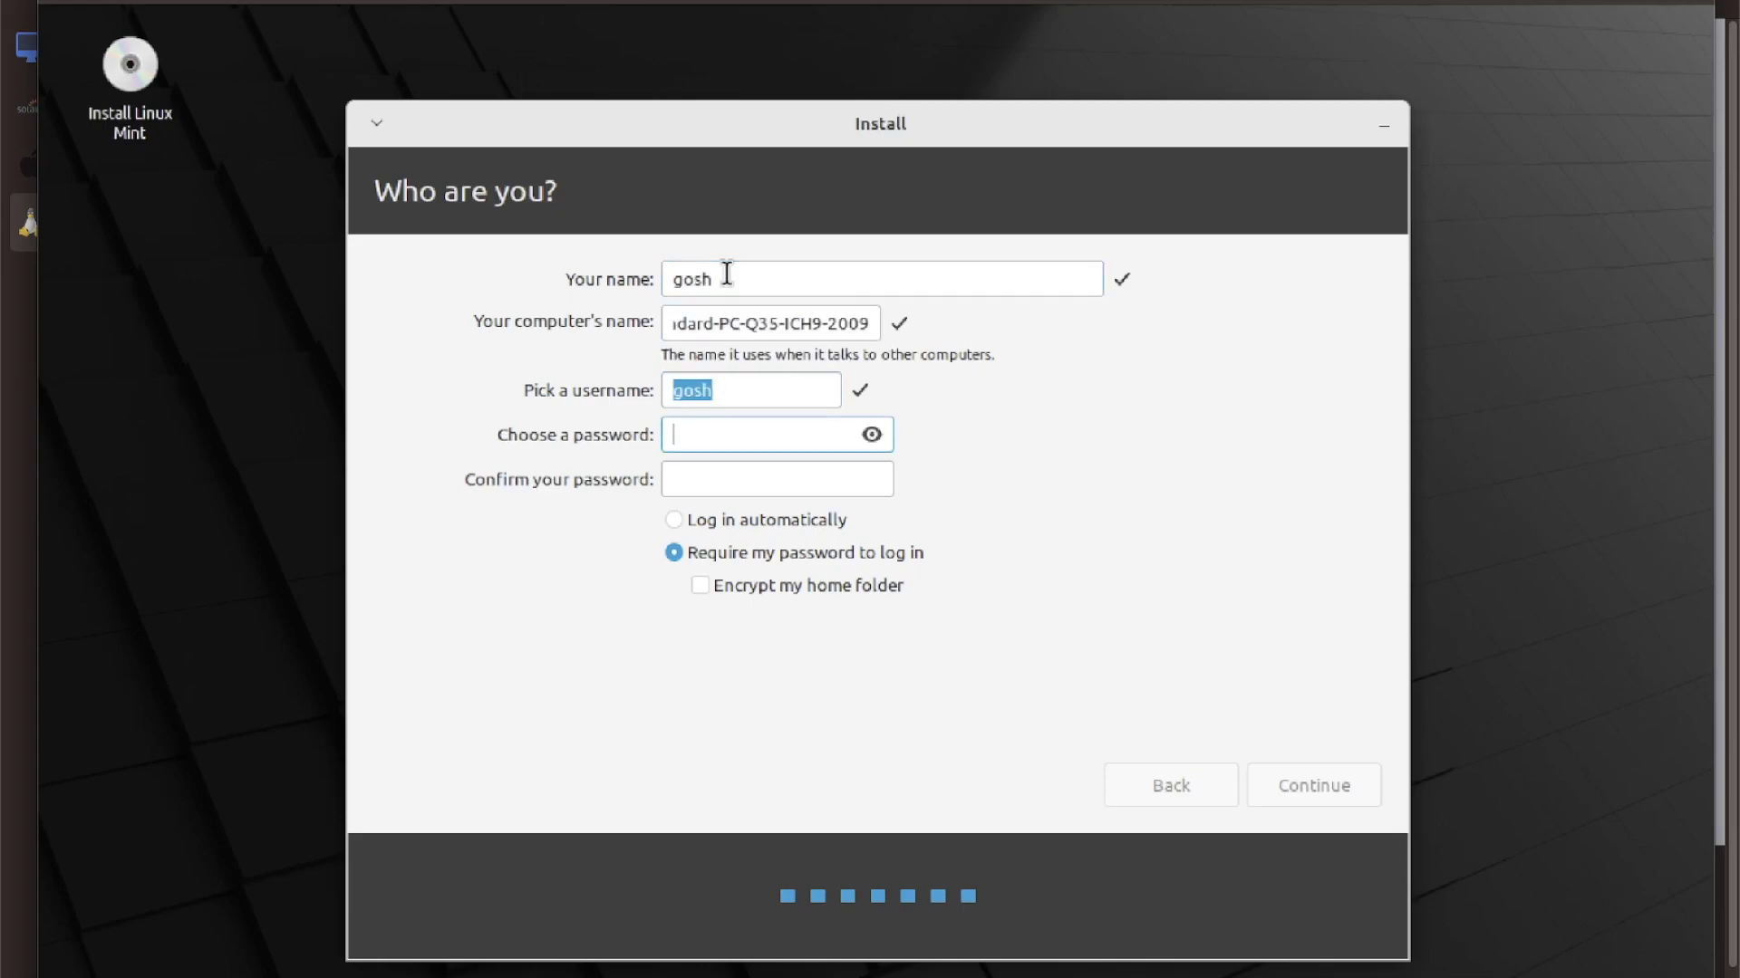
{"action": "type", "text": "••••"}
{"action": "key", "text": "Tab"}
{"action": "type", "text": "••••"}
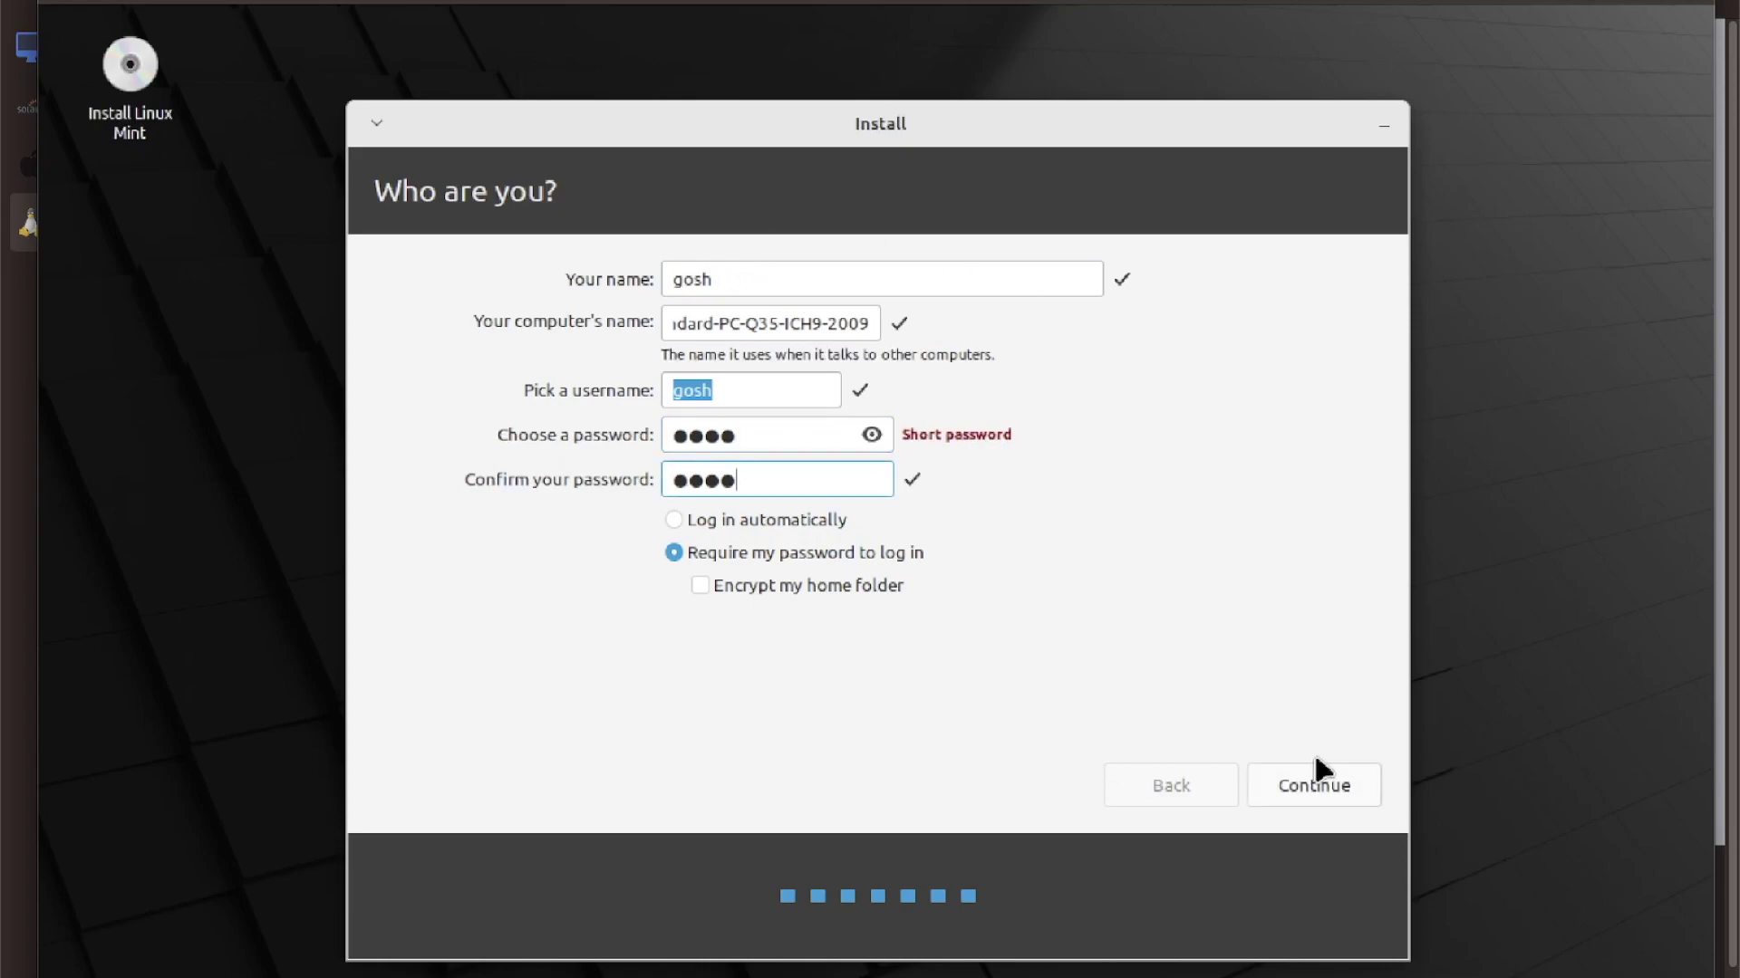
{"action": "left_click", "coordinate": [1322, 794]}
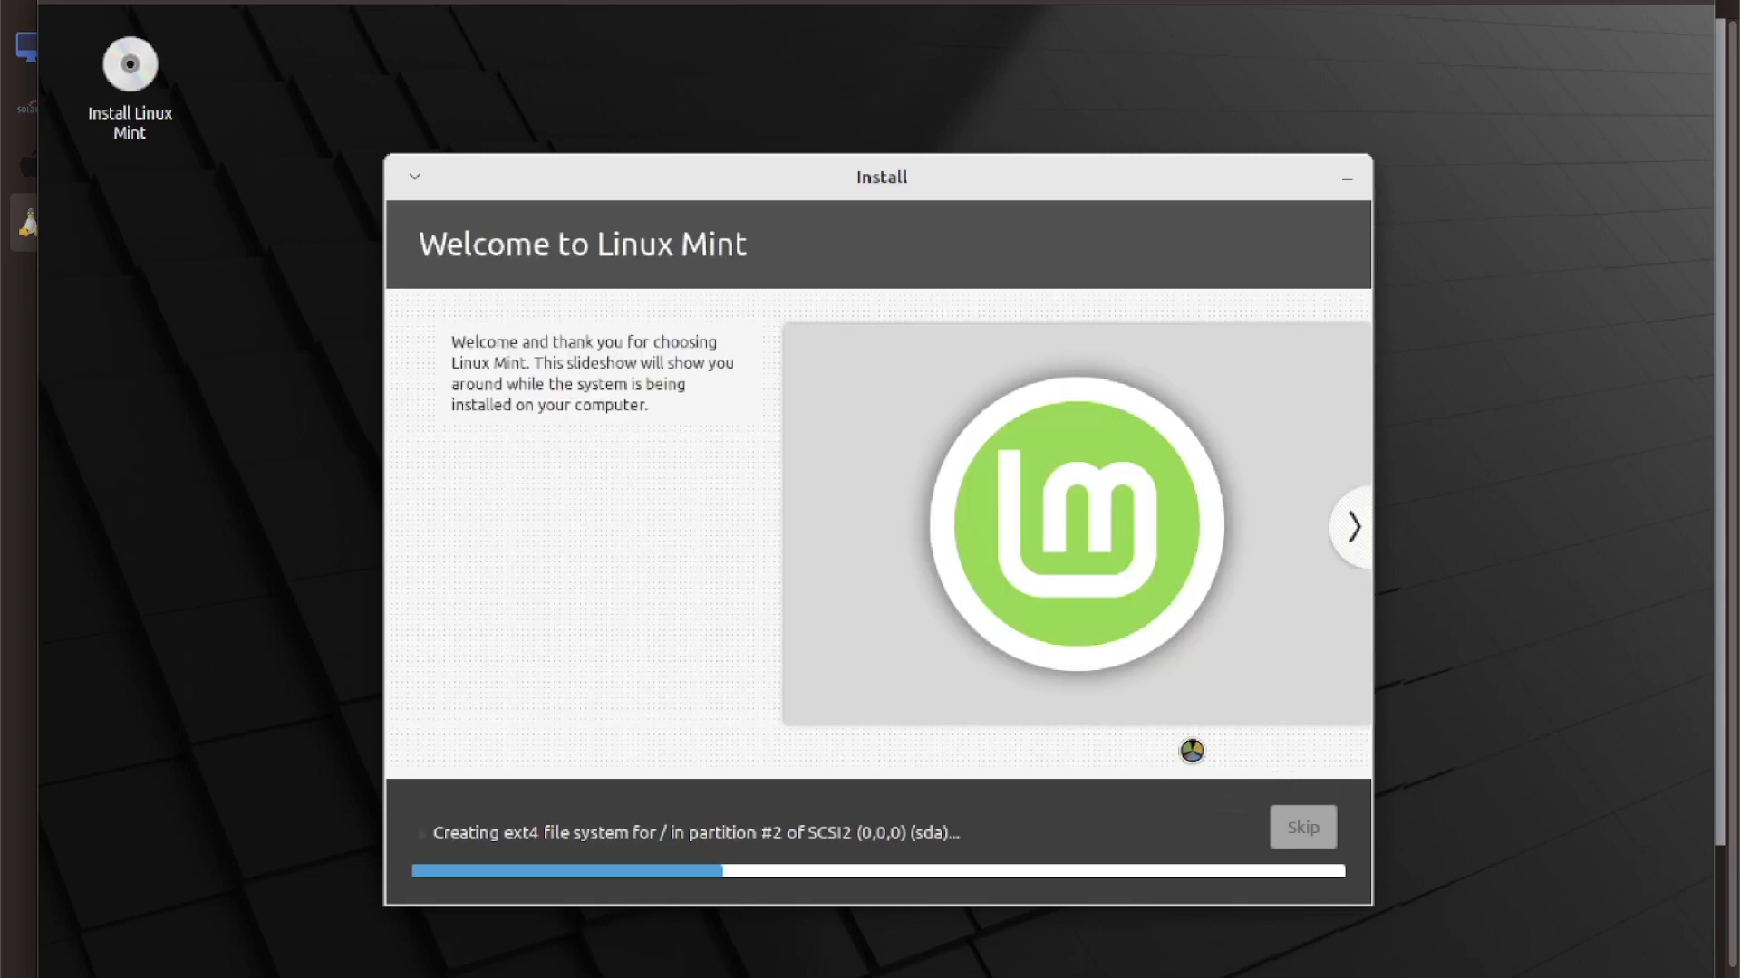
Restart the virtual machine when the installation completes and acknowledge the installation medium removal prompt
{"action": "left_click", "coordinate": [1350, 528]}
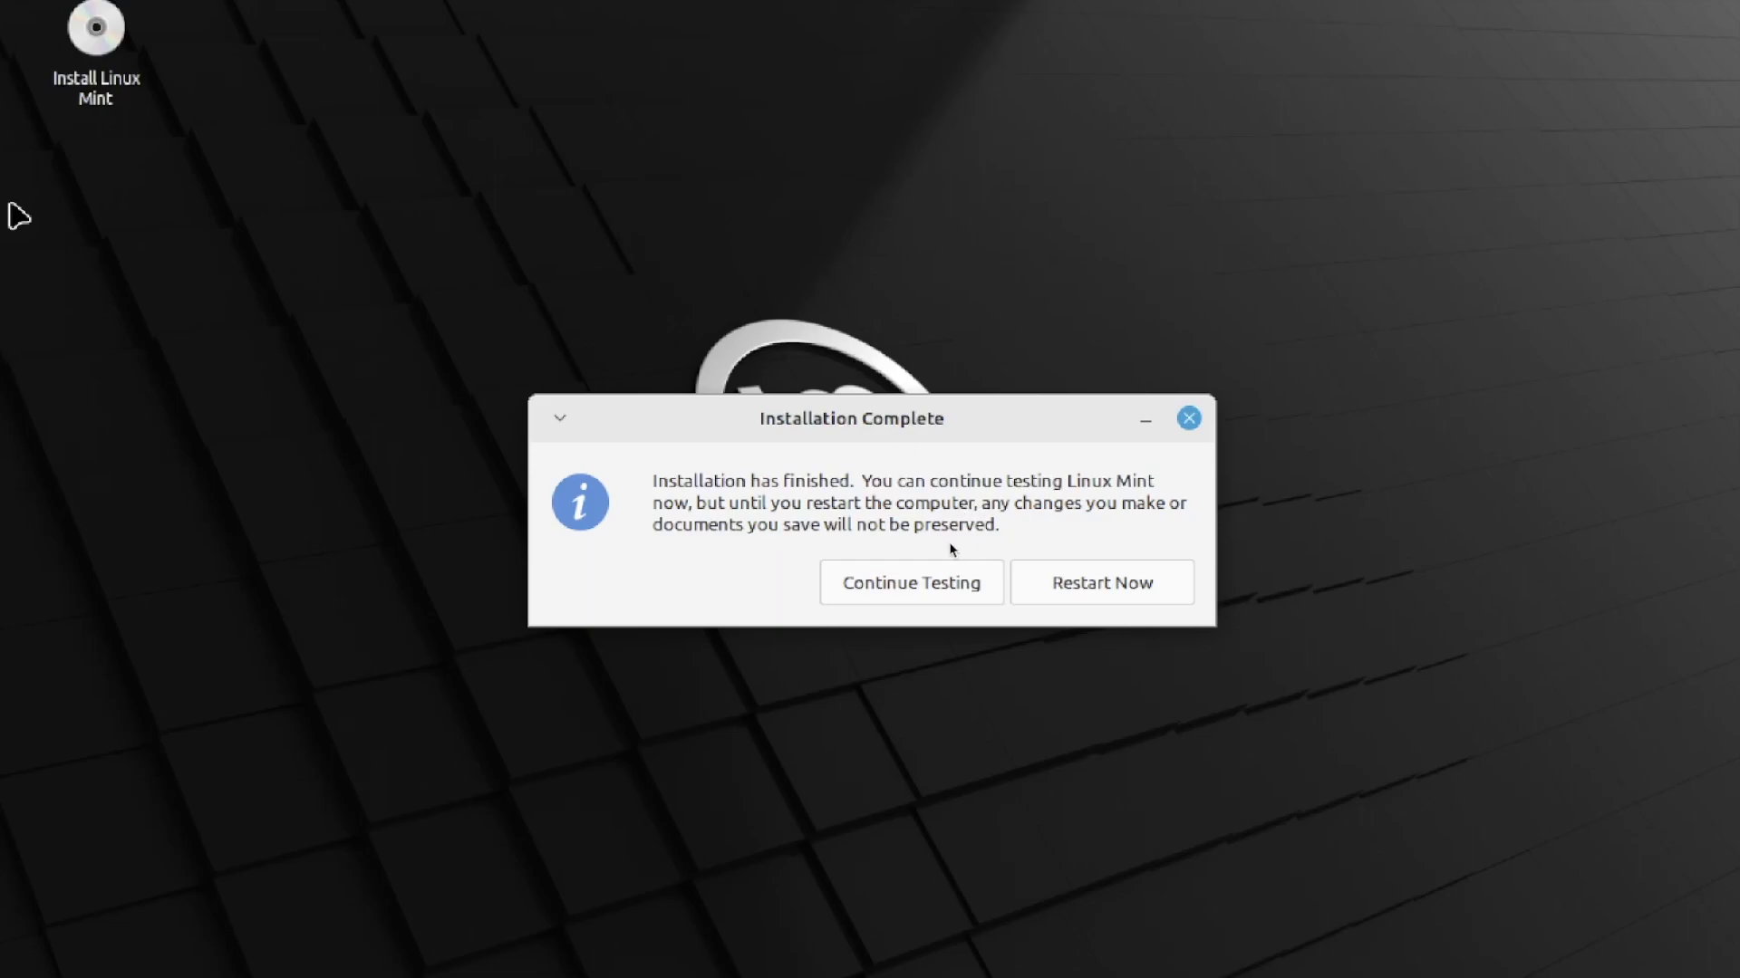
{"action": "left_click", "coordinate": [1085, 576]}
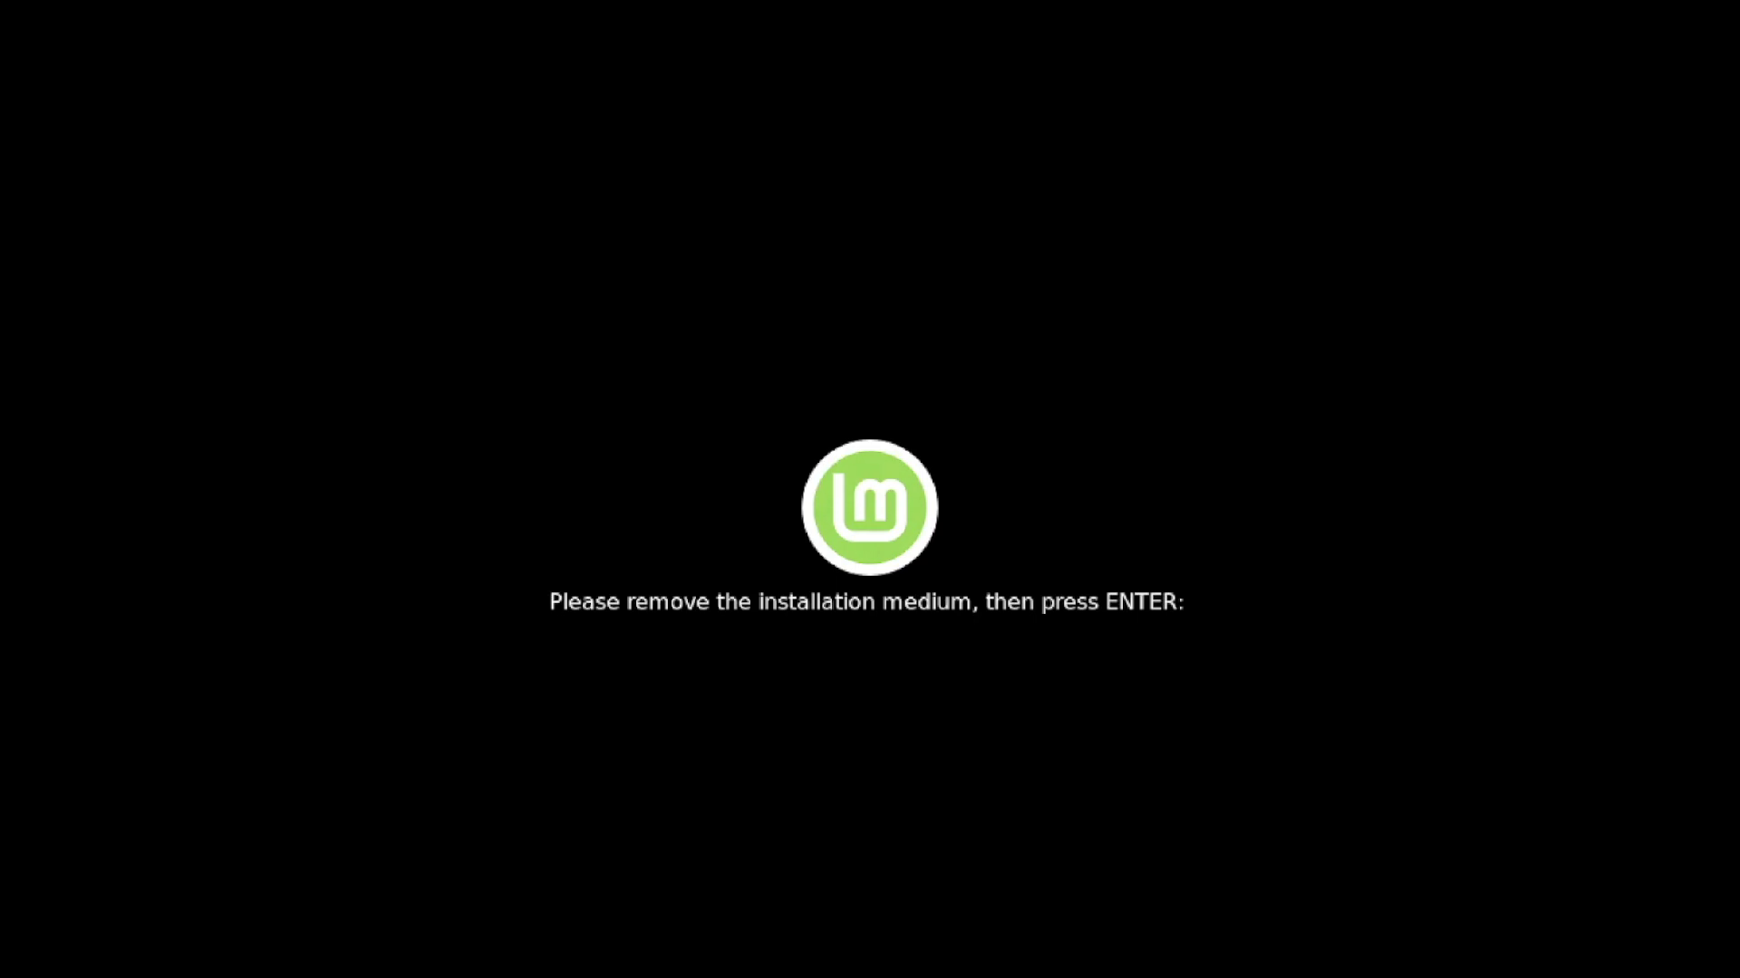
{"action": "key", "text": "Return"}
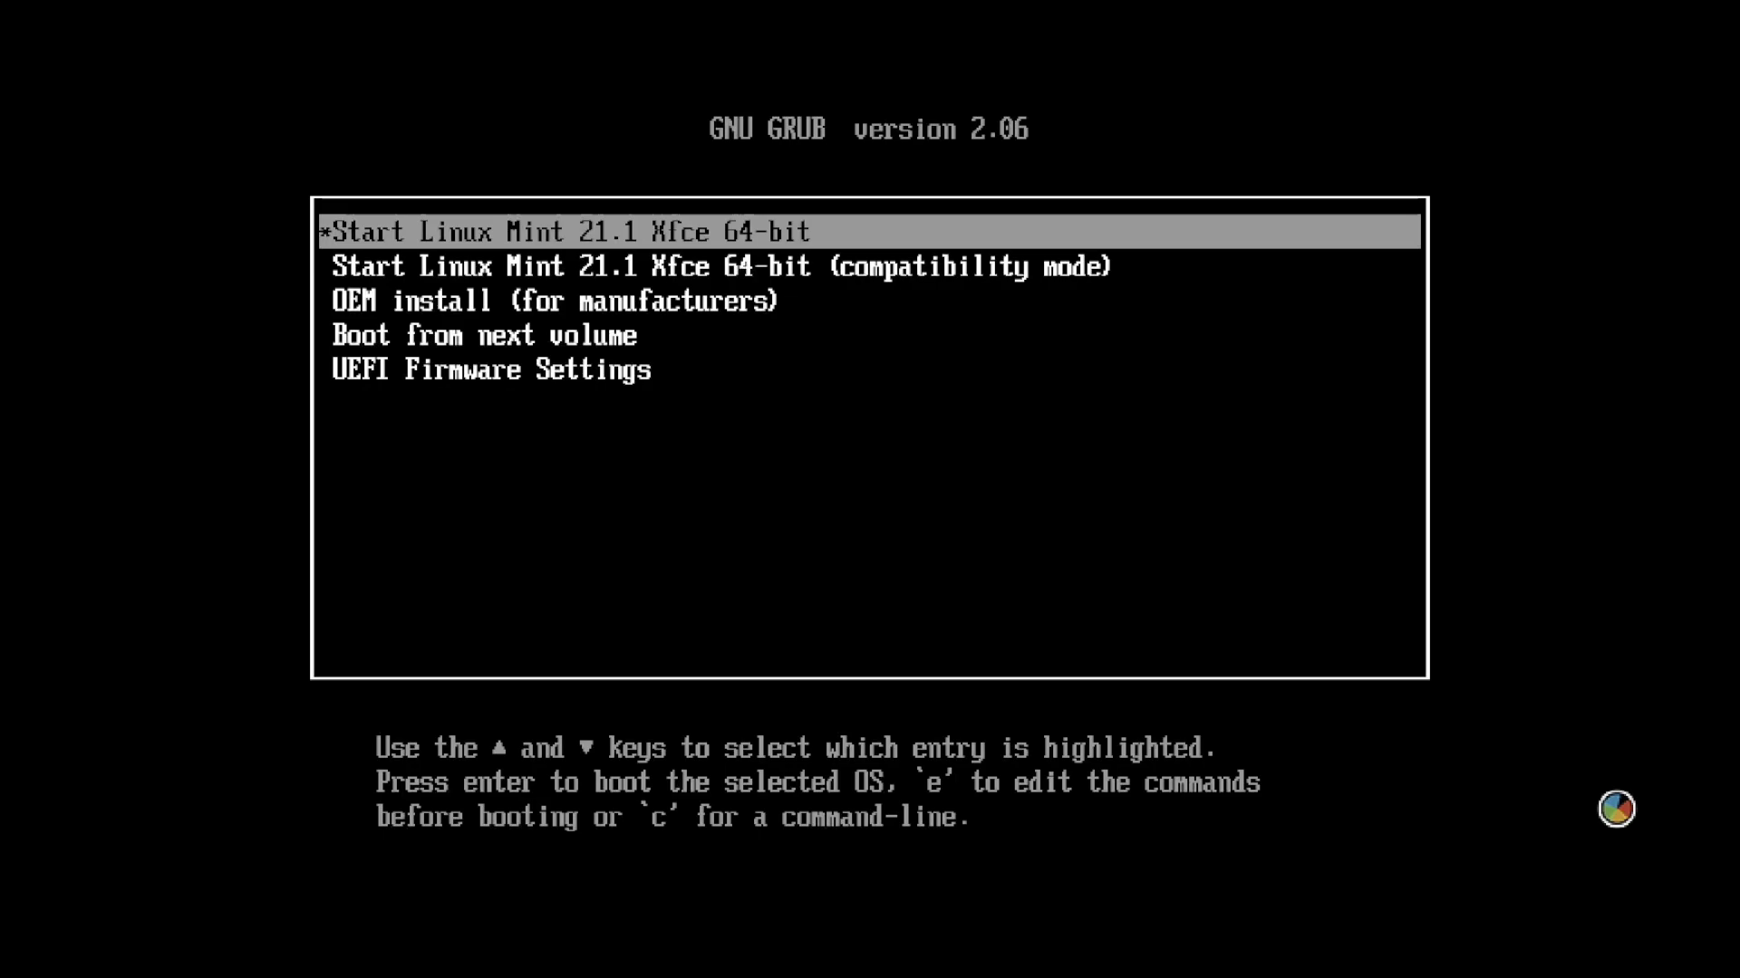
Leave full screen at the GRUB boot menu and close the machine's window, agreeing to kill the VM
{"action": "key", "text": "Down"}
{"action": "key", "text": "Up"}
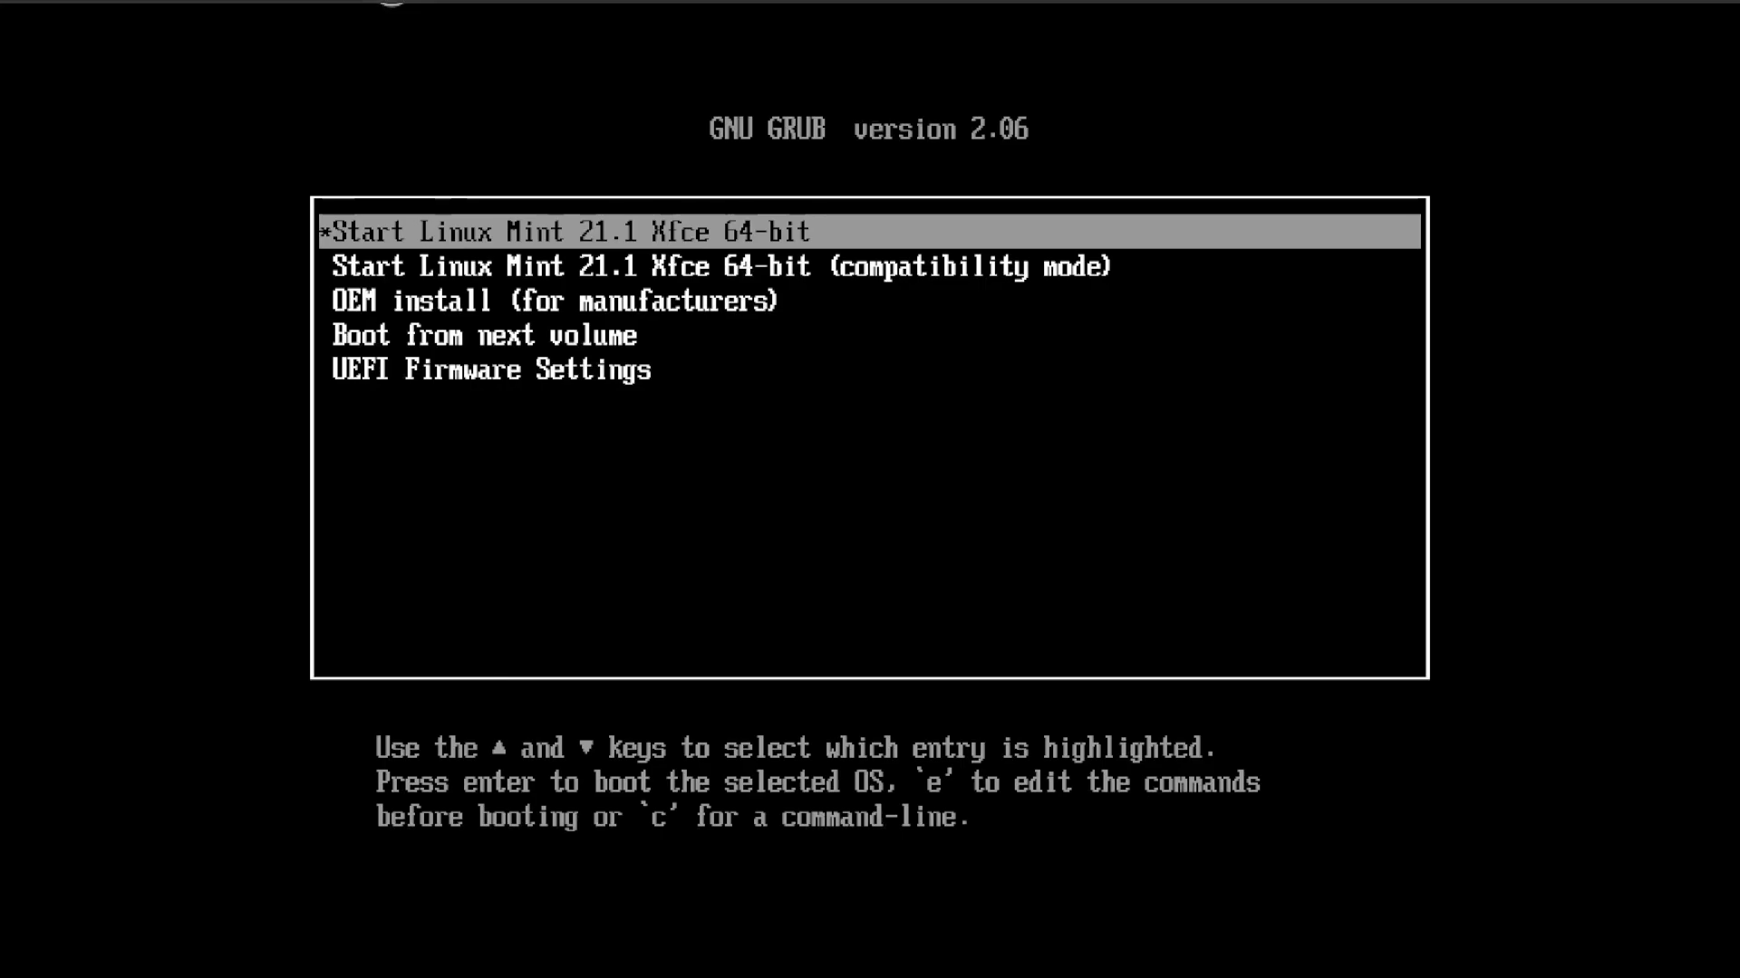
{"action": "key", "text": "ctrl+super+f"}
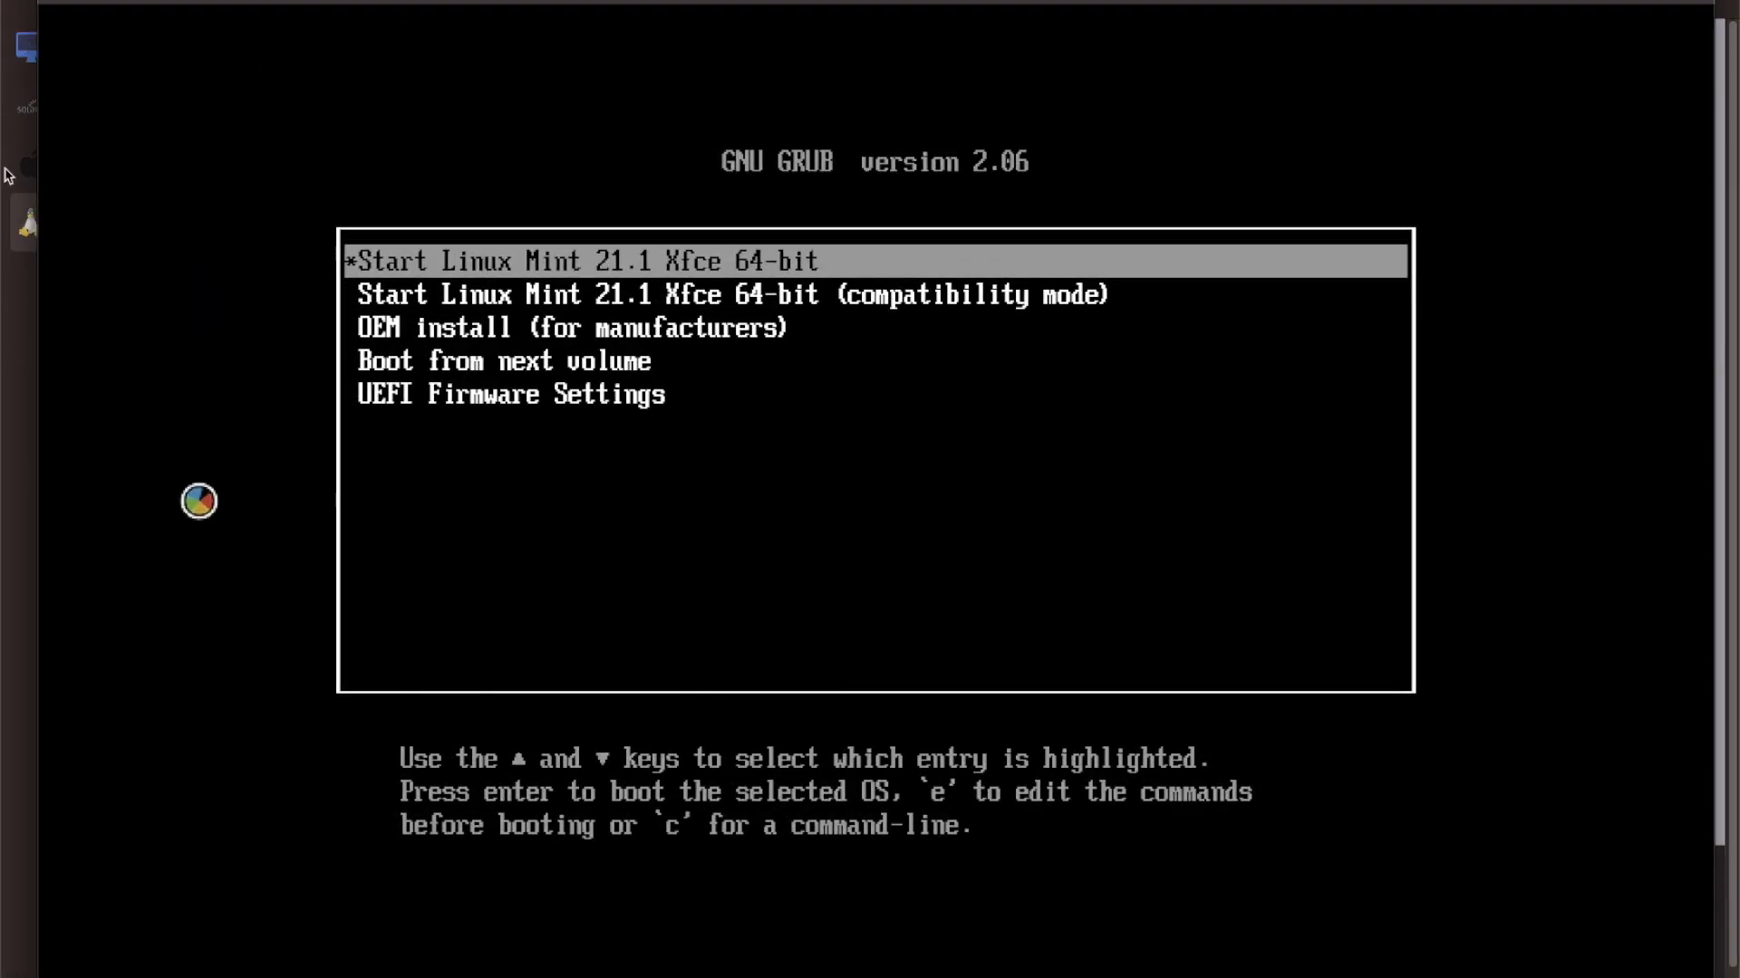
{"action": "key", "text": "super+w"}
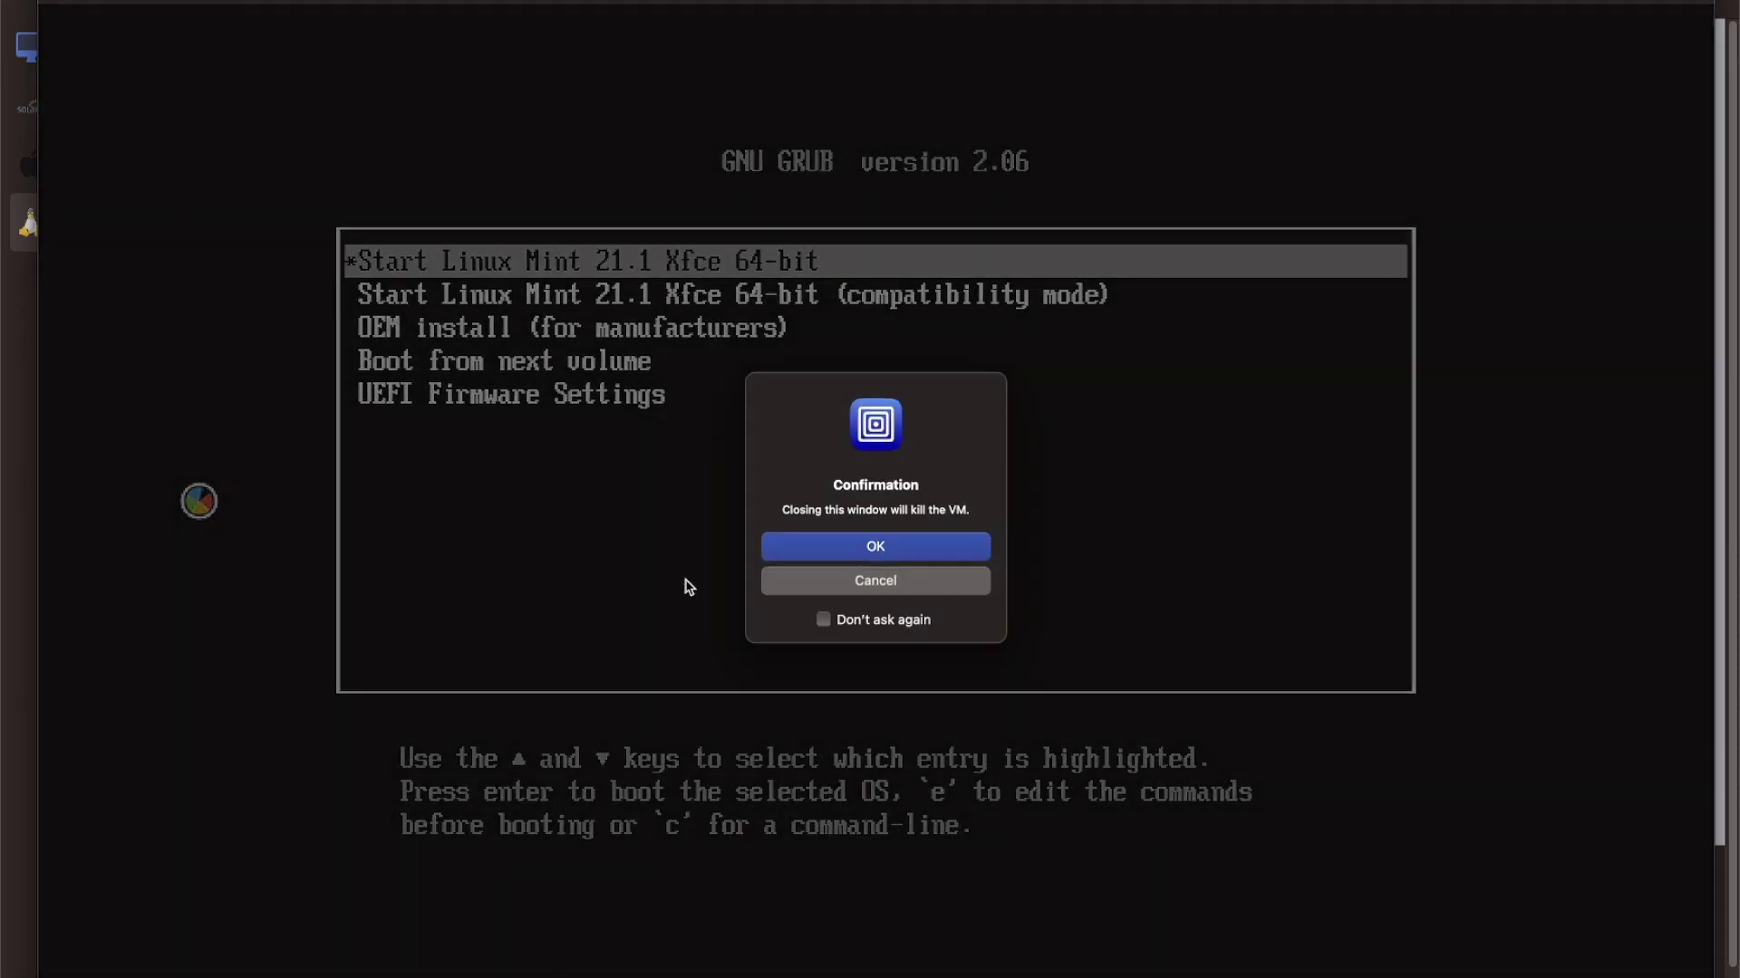
{"action": "left_click", "coordinate": [838, 547]}
Start the Linux virtual machine again from its details page and enlarge its window
{"action": "scroll", "coordinate": [724, 975], "scroll_direction": "down", "scroll_amount": 3}
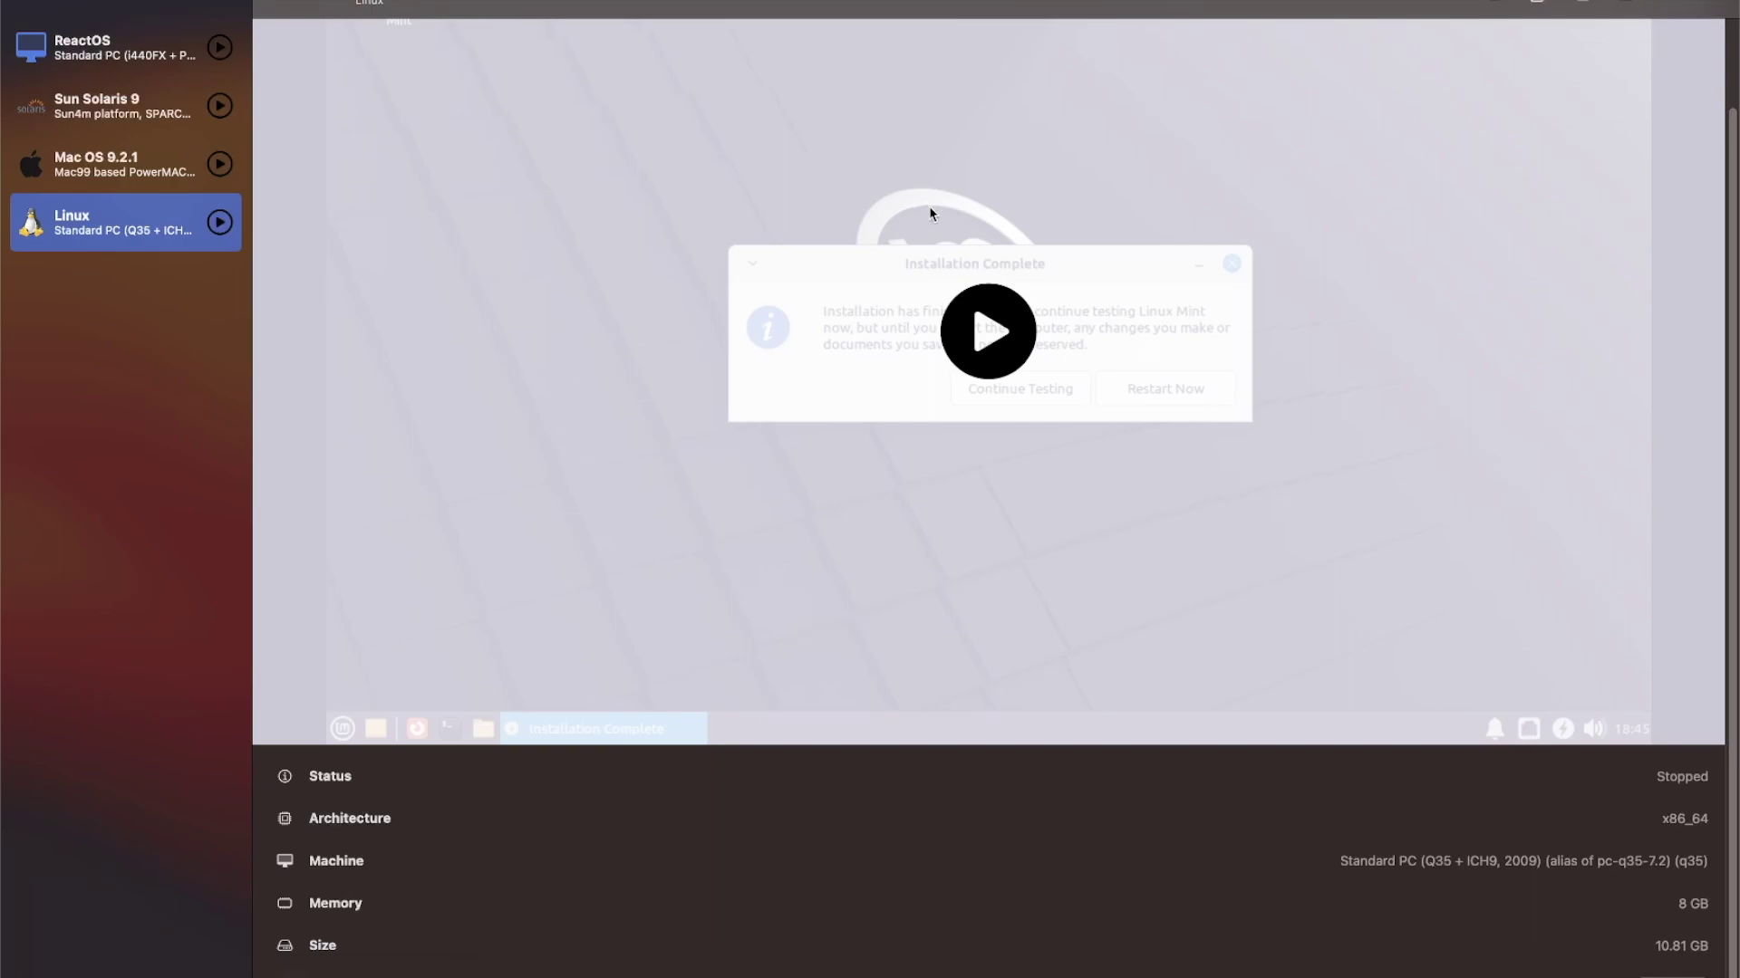
{"action": "left_click", "coordinate": [990, 348]}
{"action": "double_click", "coordinate": [516, 264]}
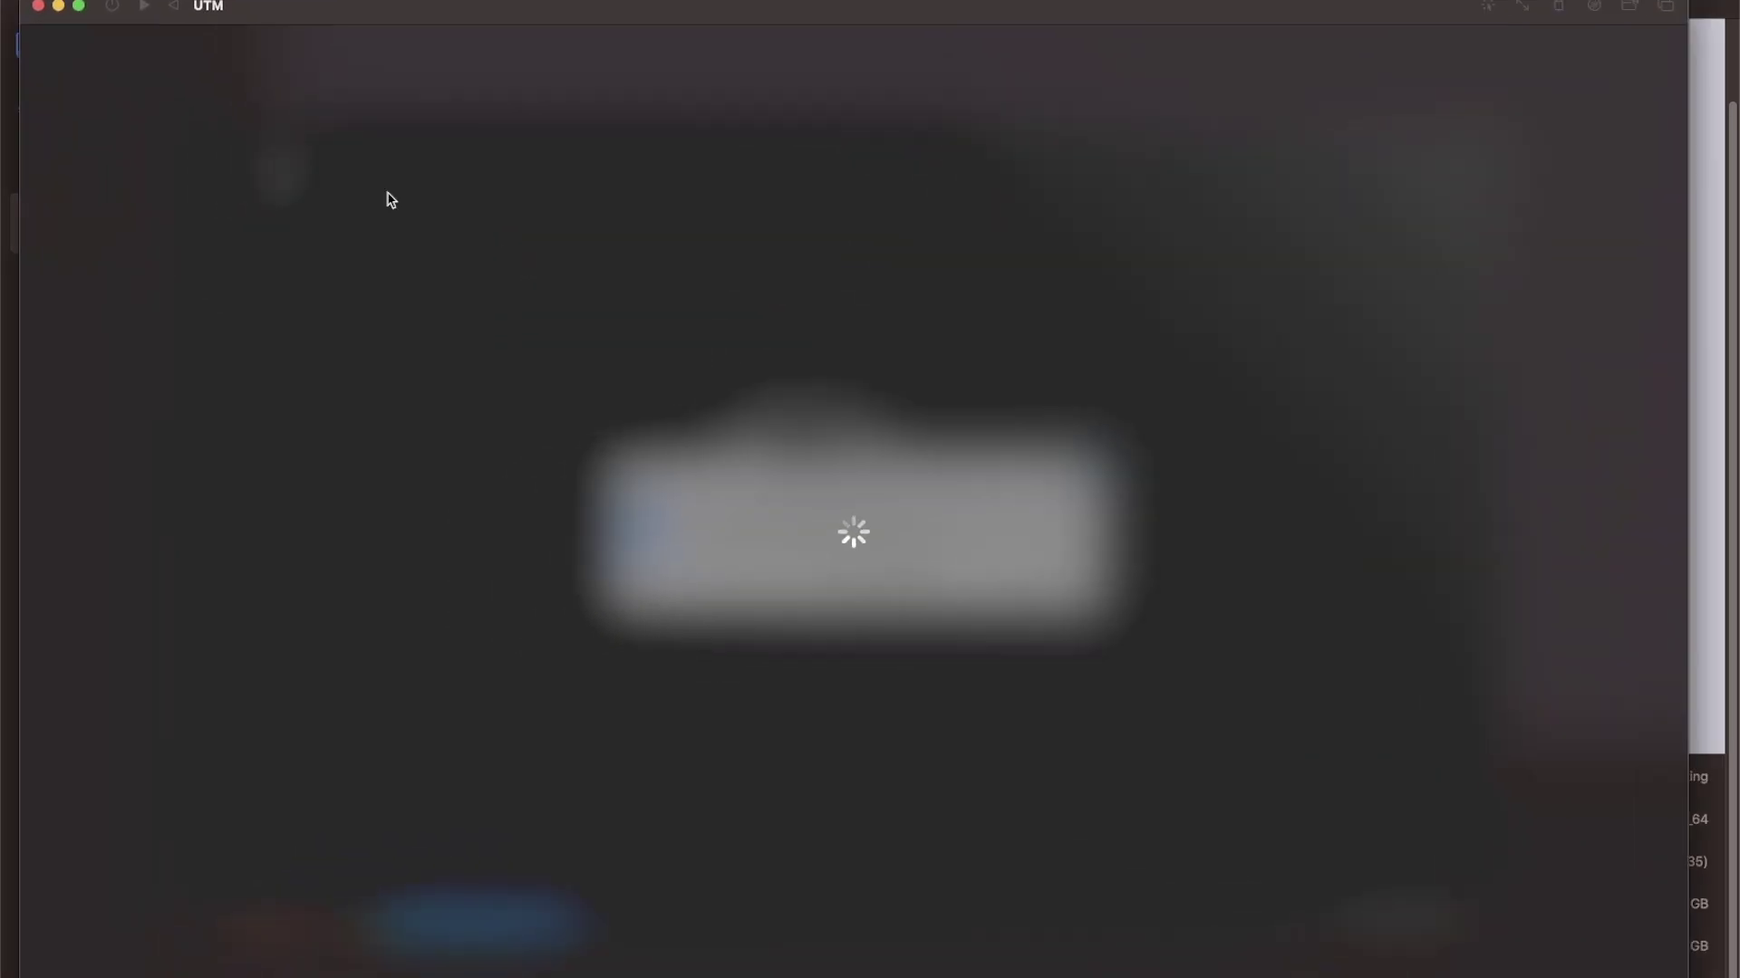